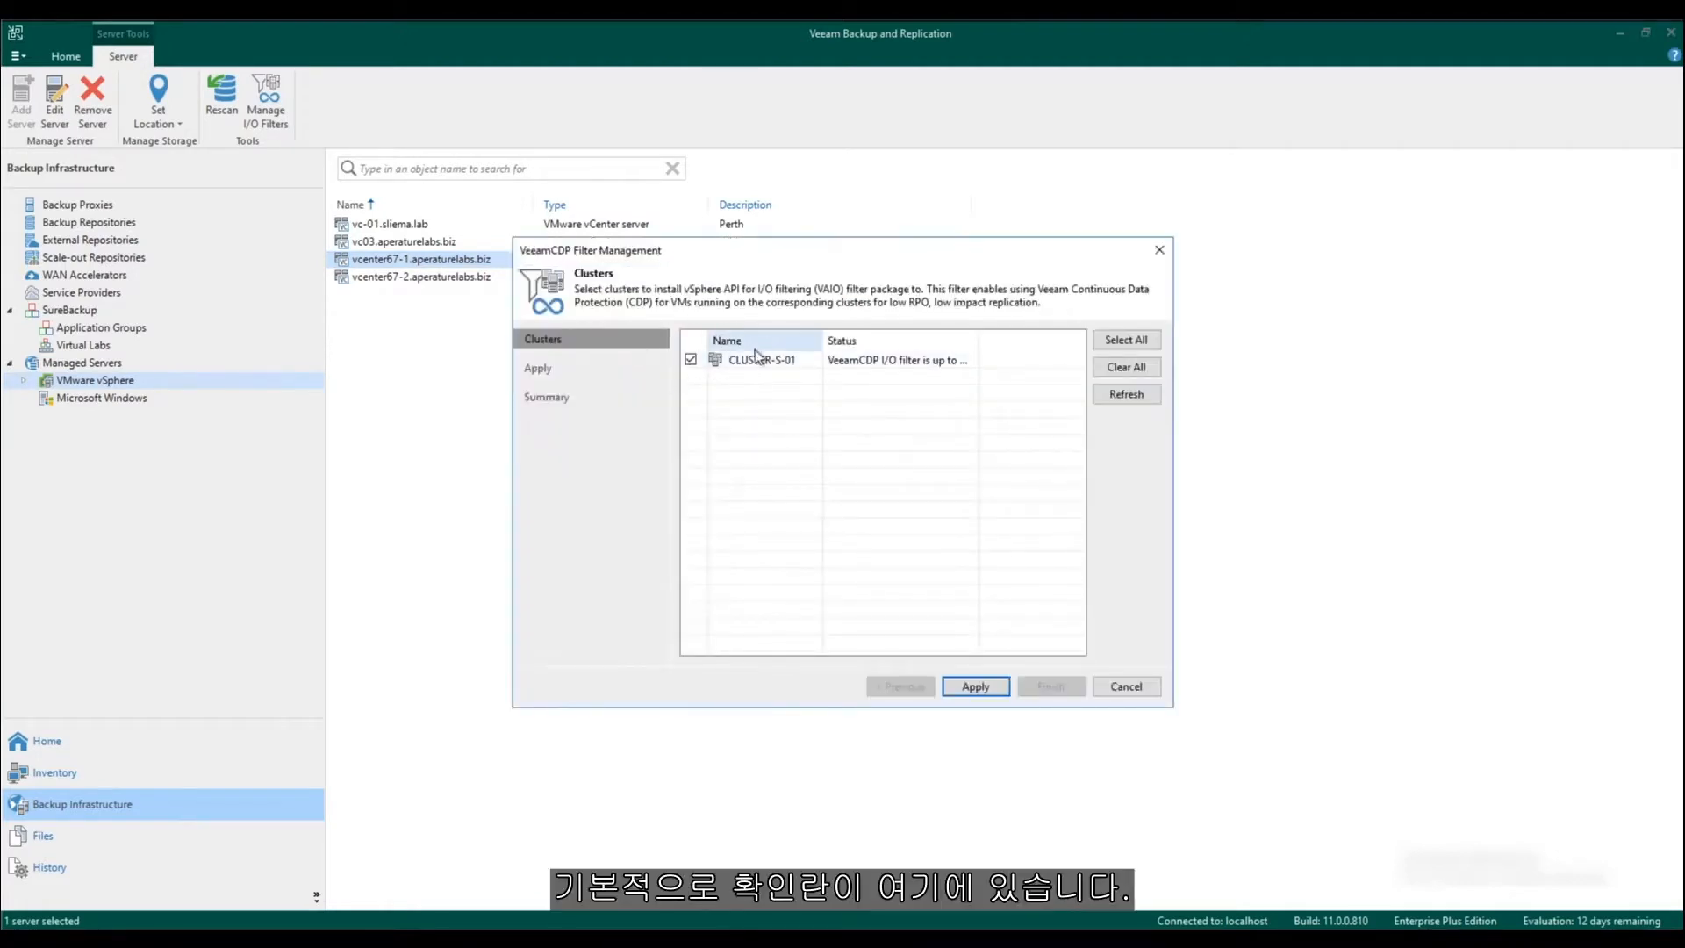
# - Review the VeeamCDP I/O filter status of CLUSTER-S-01 and leave filter management without applying changes
pyautogui.click(764, 365)
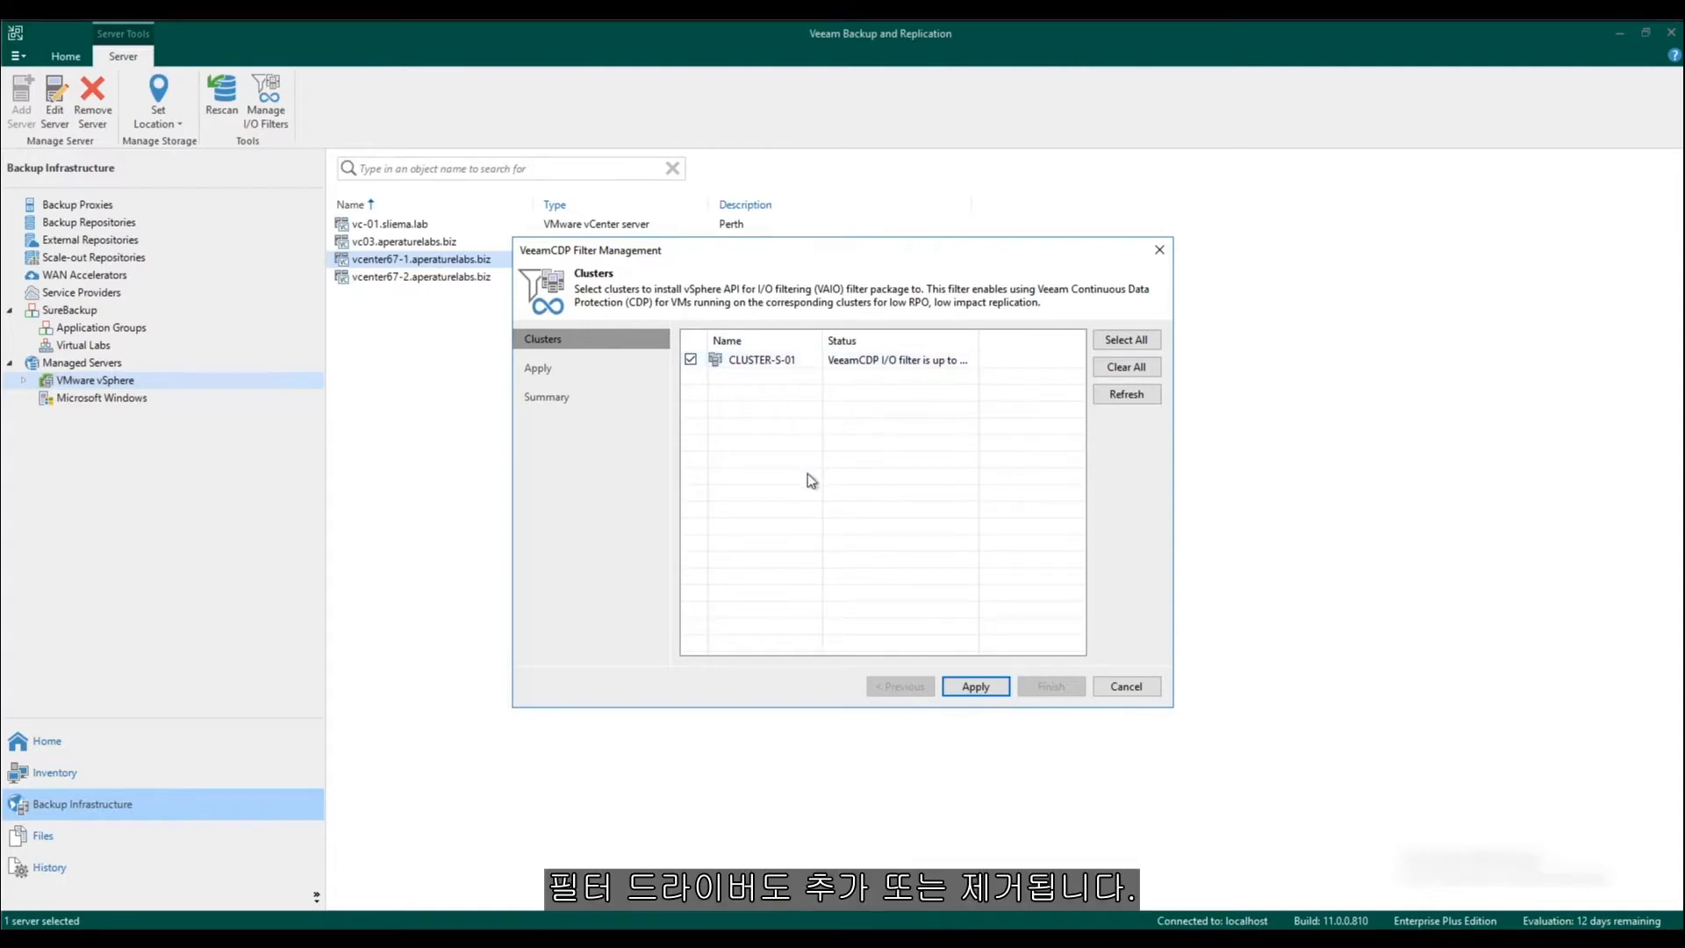
pyautogui.click(1126, 685)
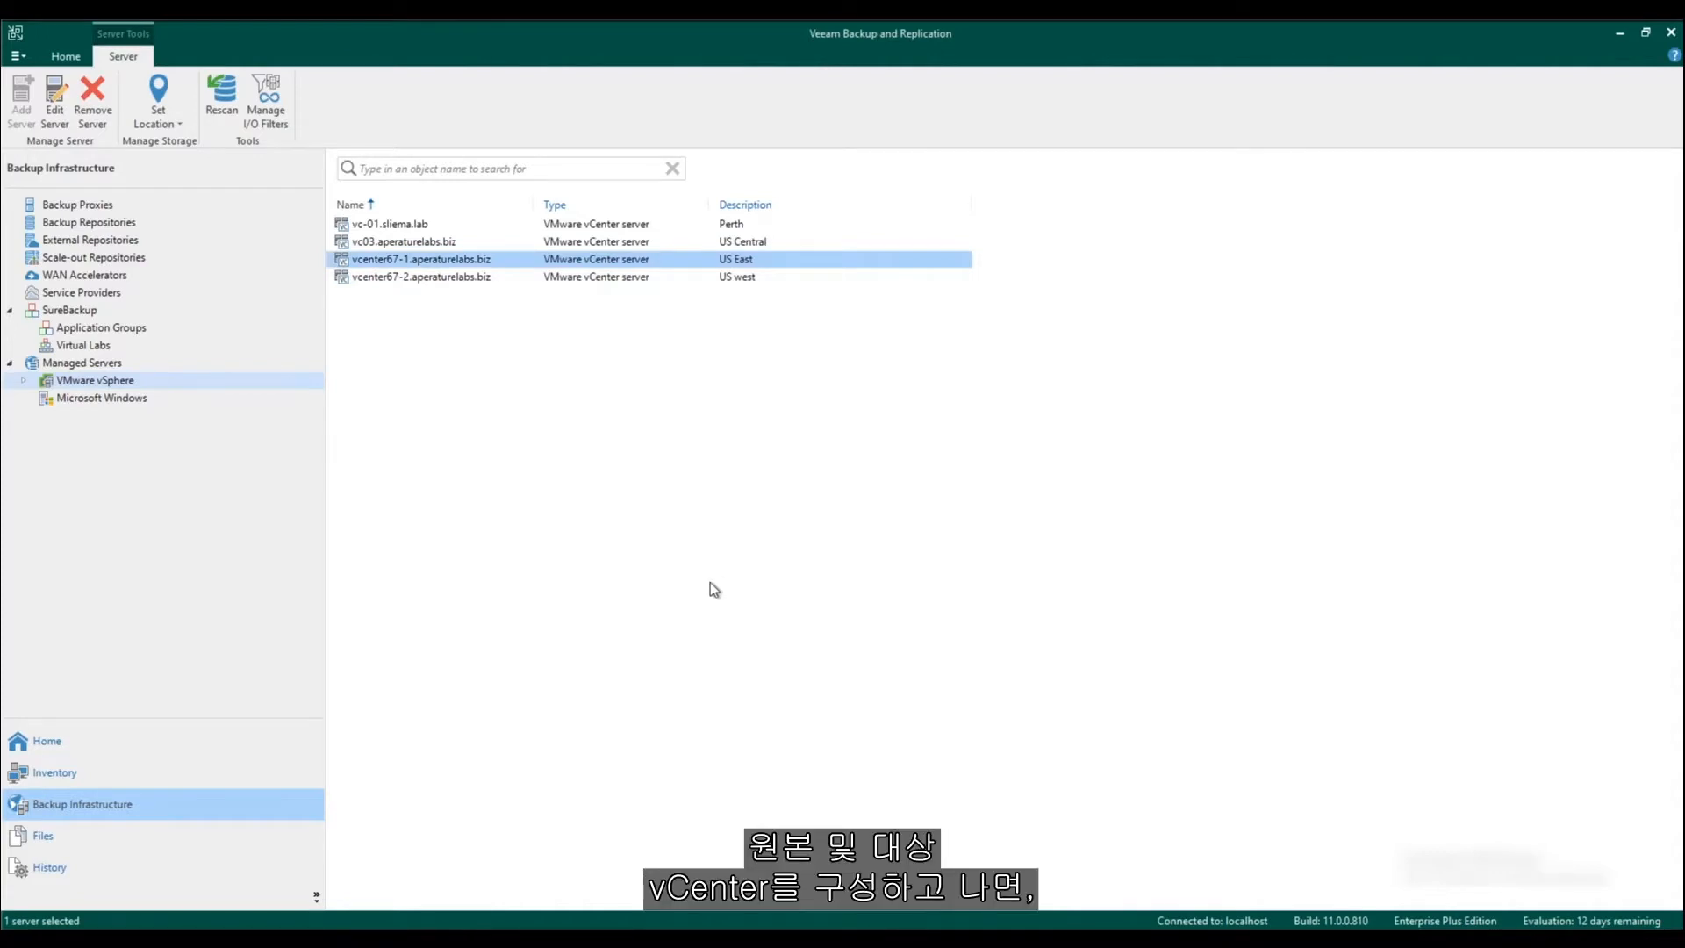
# - Review the virtual machines covered by the CDP Replication RPO 15 Seconds policy and close its settings without changes
pyautogui.click(113, 747)
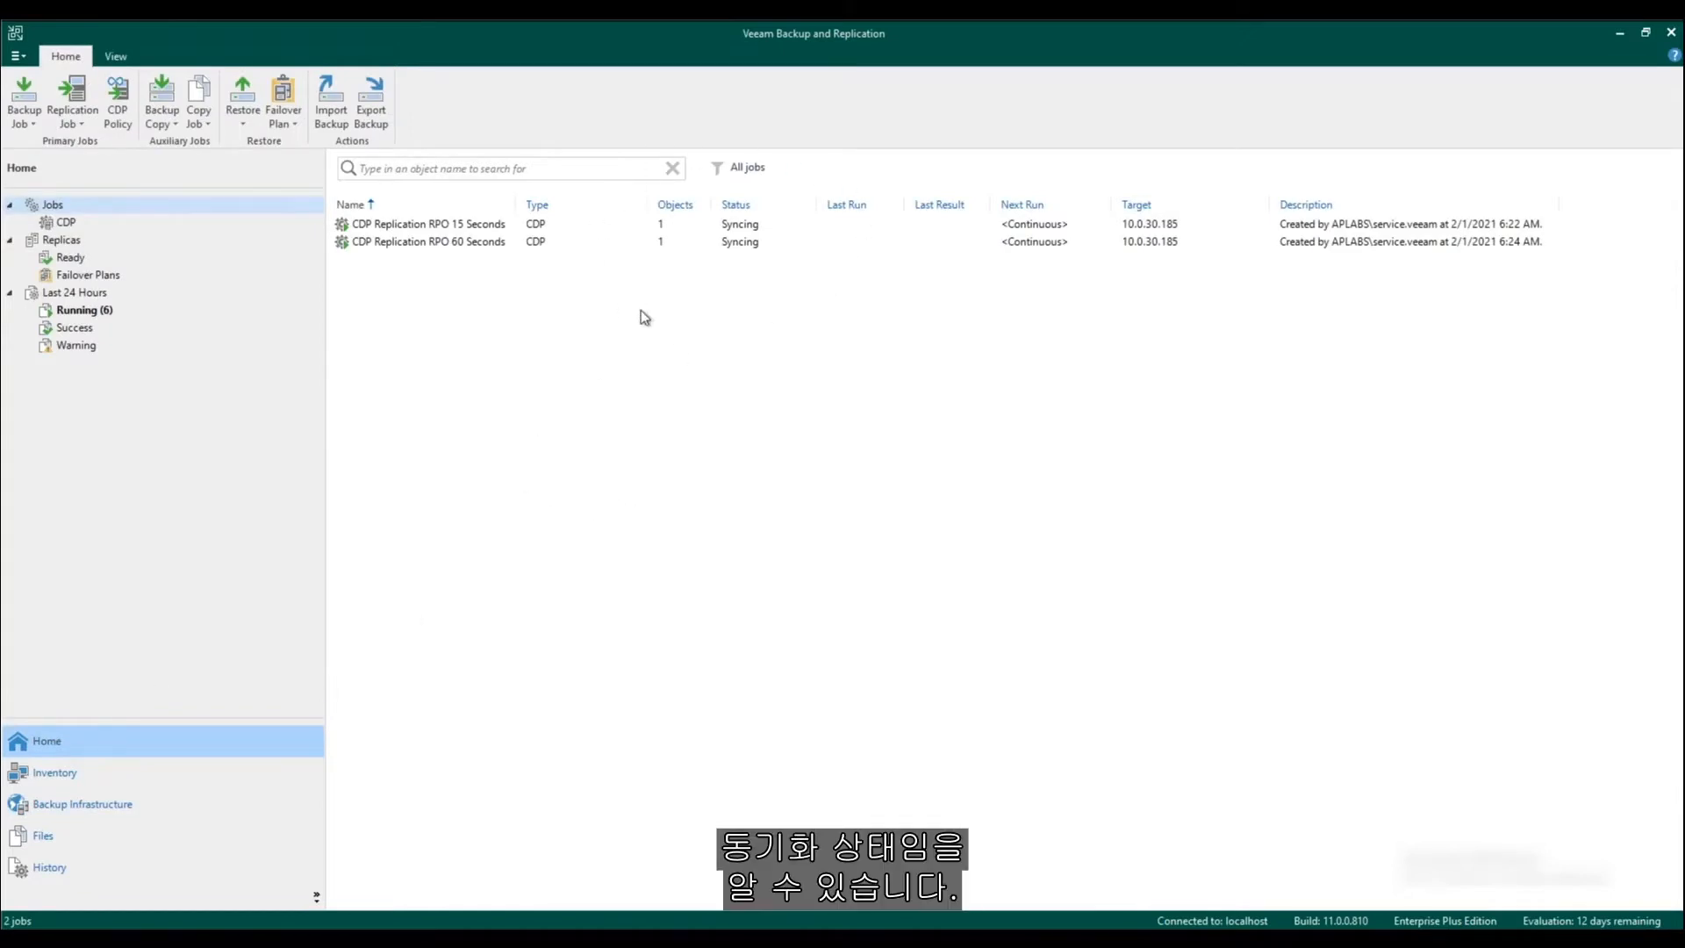
pyautogui.rightClick(442, 231)
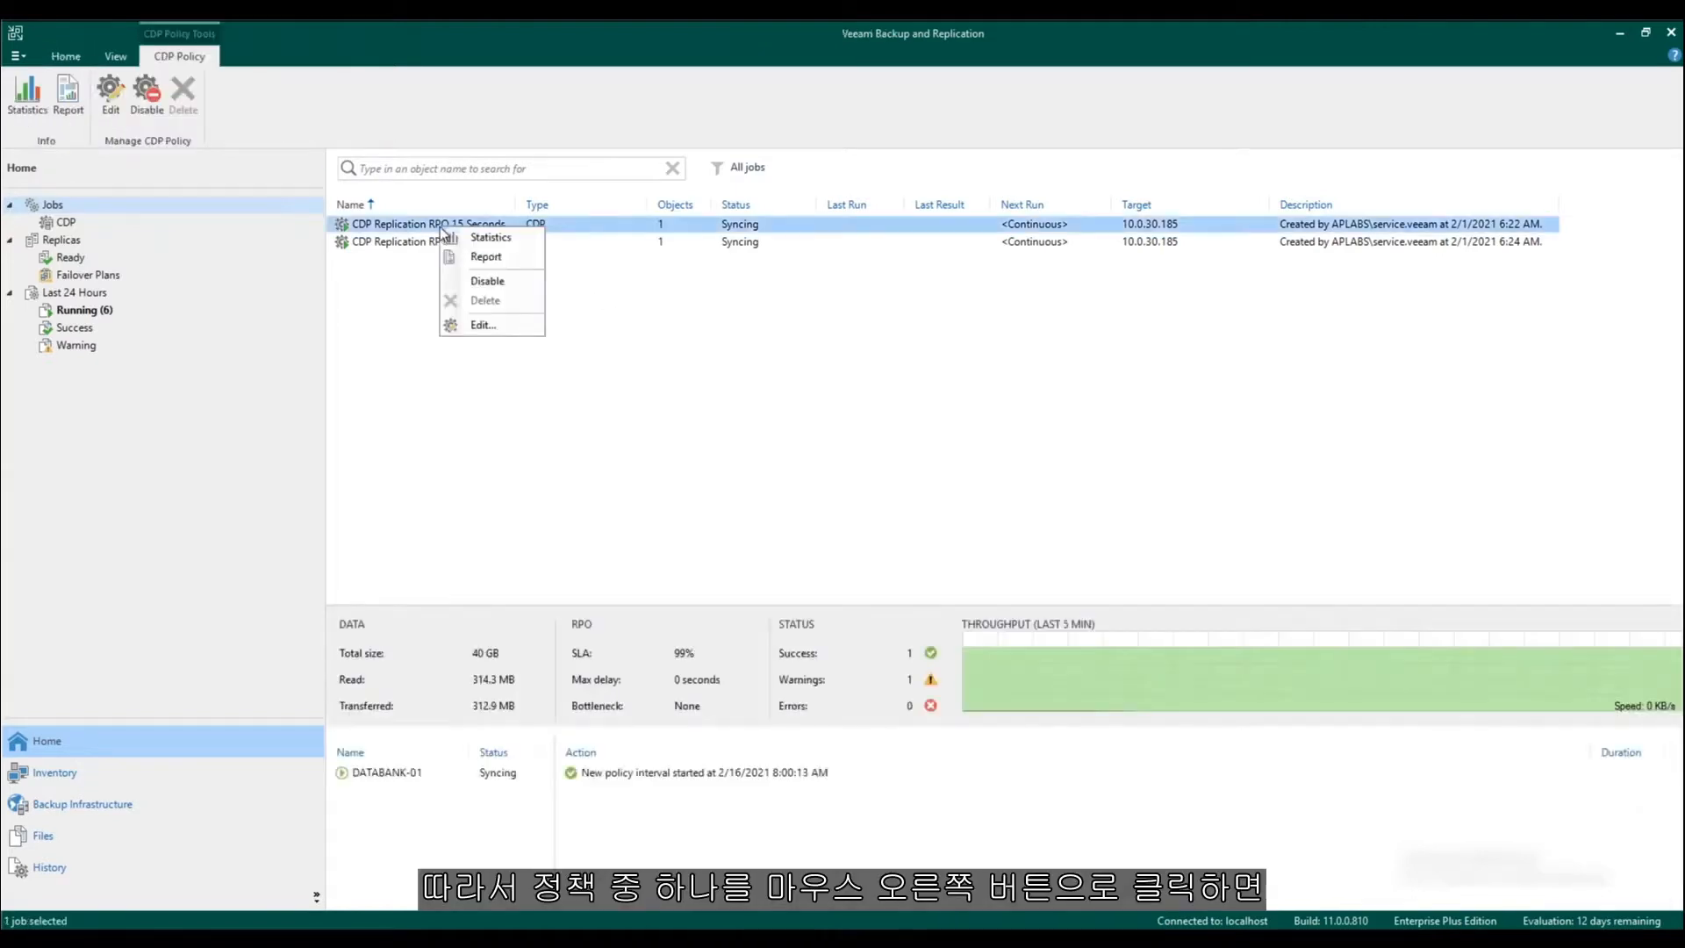
pyautogui.click(519, 322)
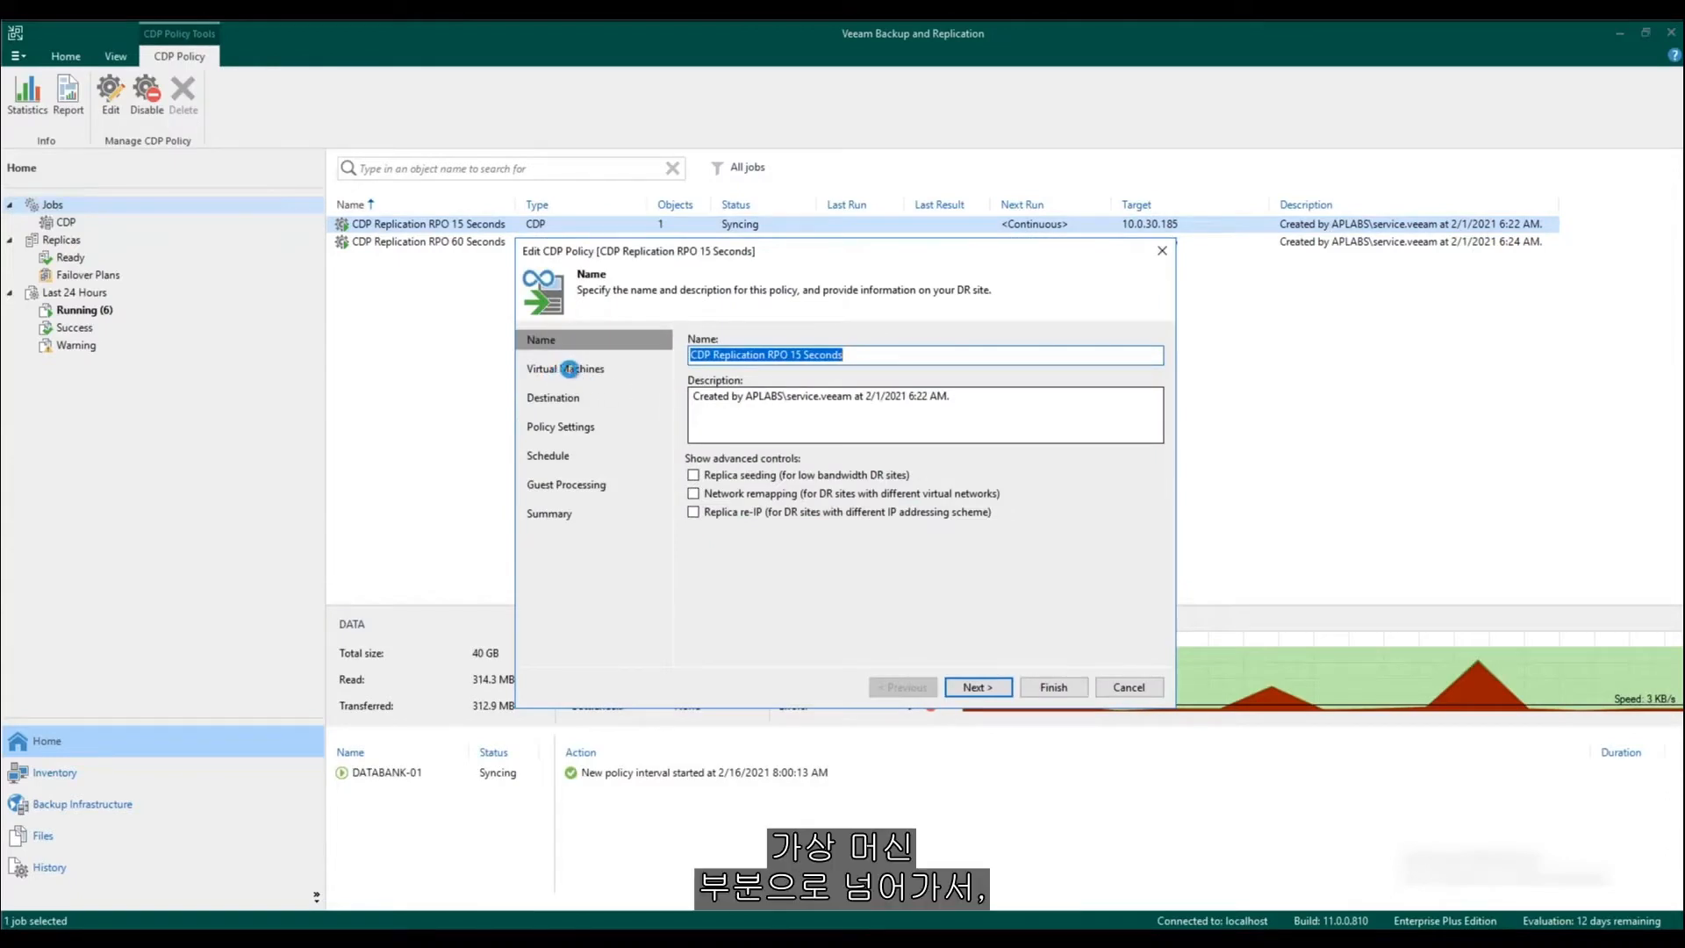
pyautogui.click(572, 369)
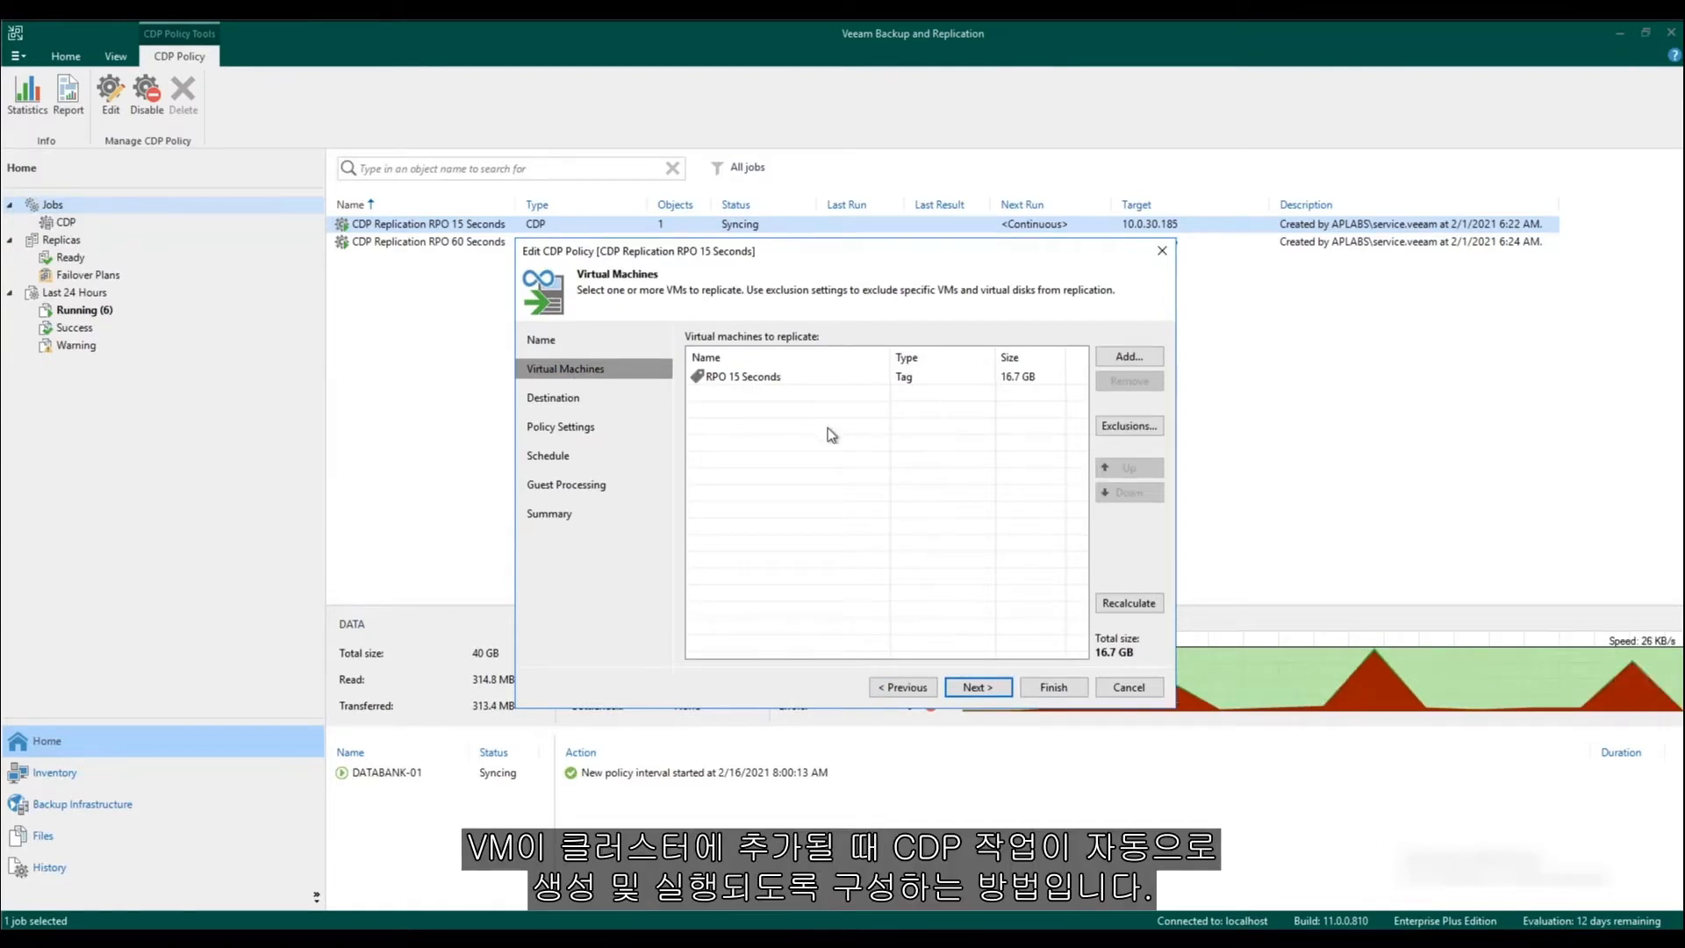
pyautogui.click(1162, 251)
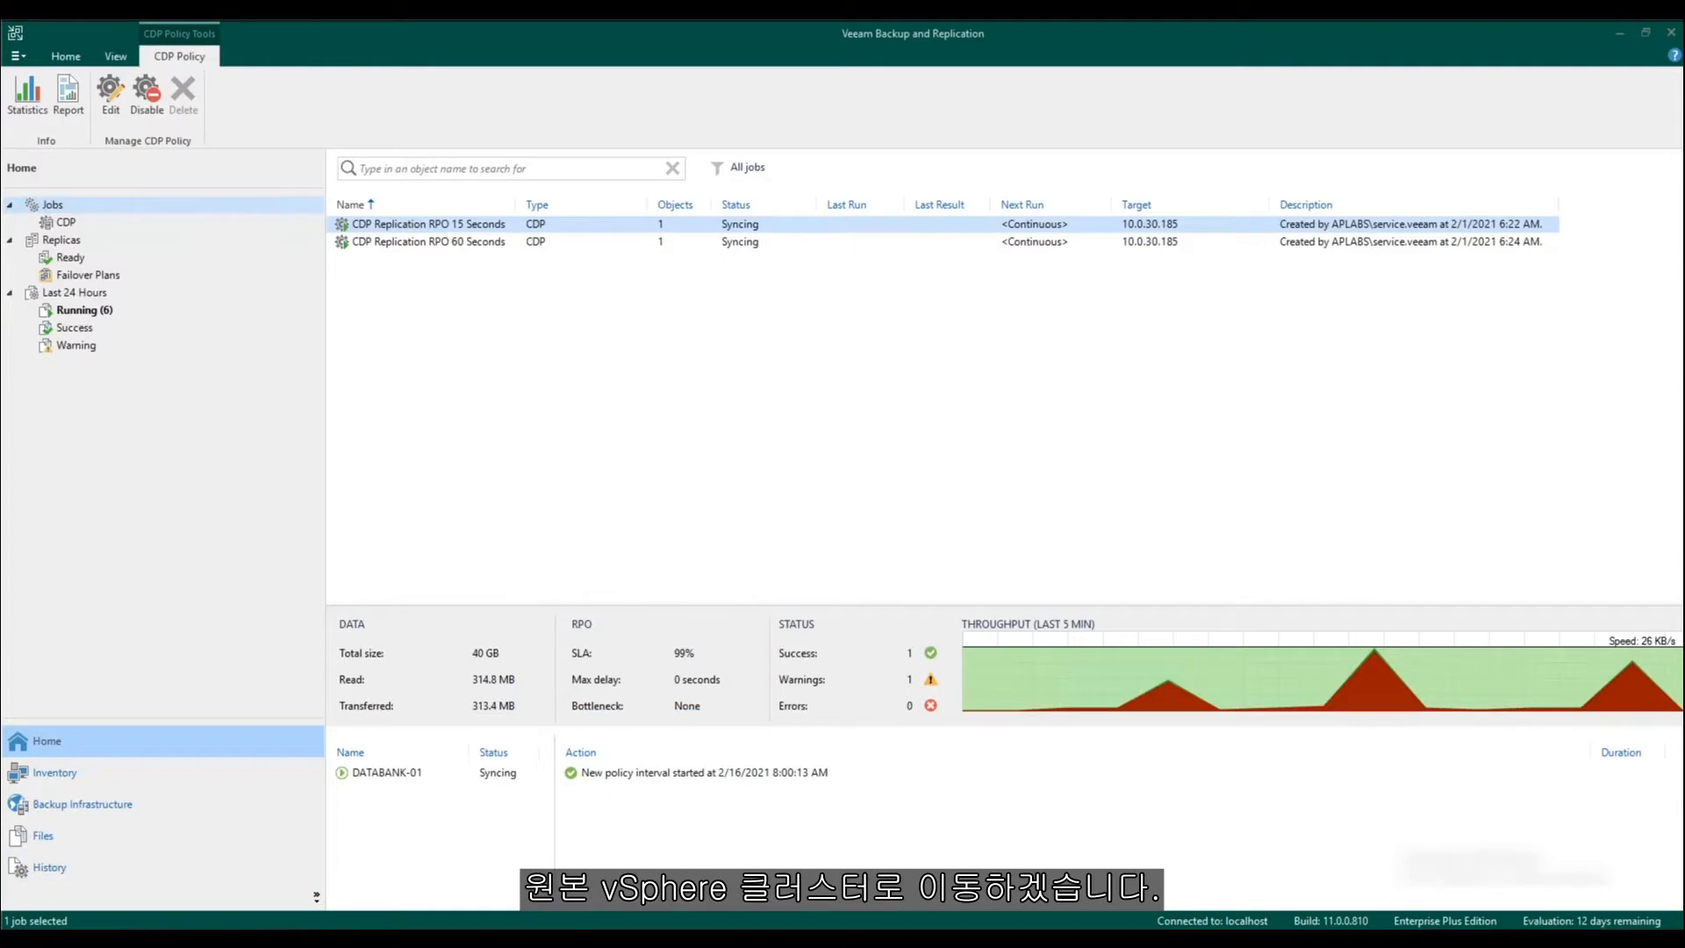
# - Switch to the vSphere Client and assign the RPO 15 Seconds tag to the WIN-T1-APP virtual machine in the source vCenter
pyautogui.click(288, 932)
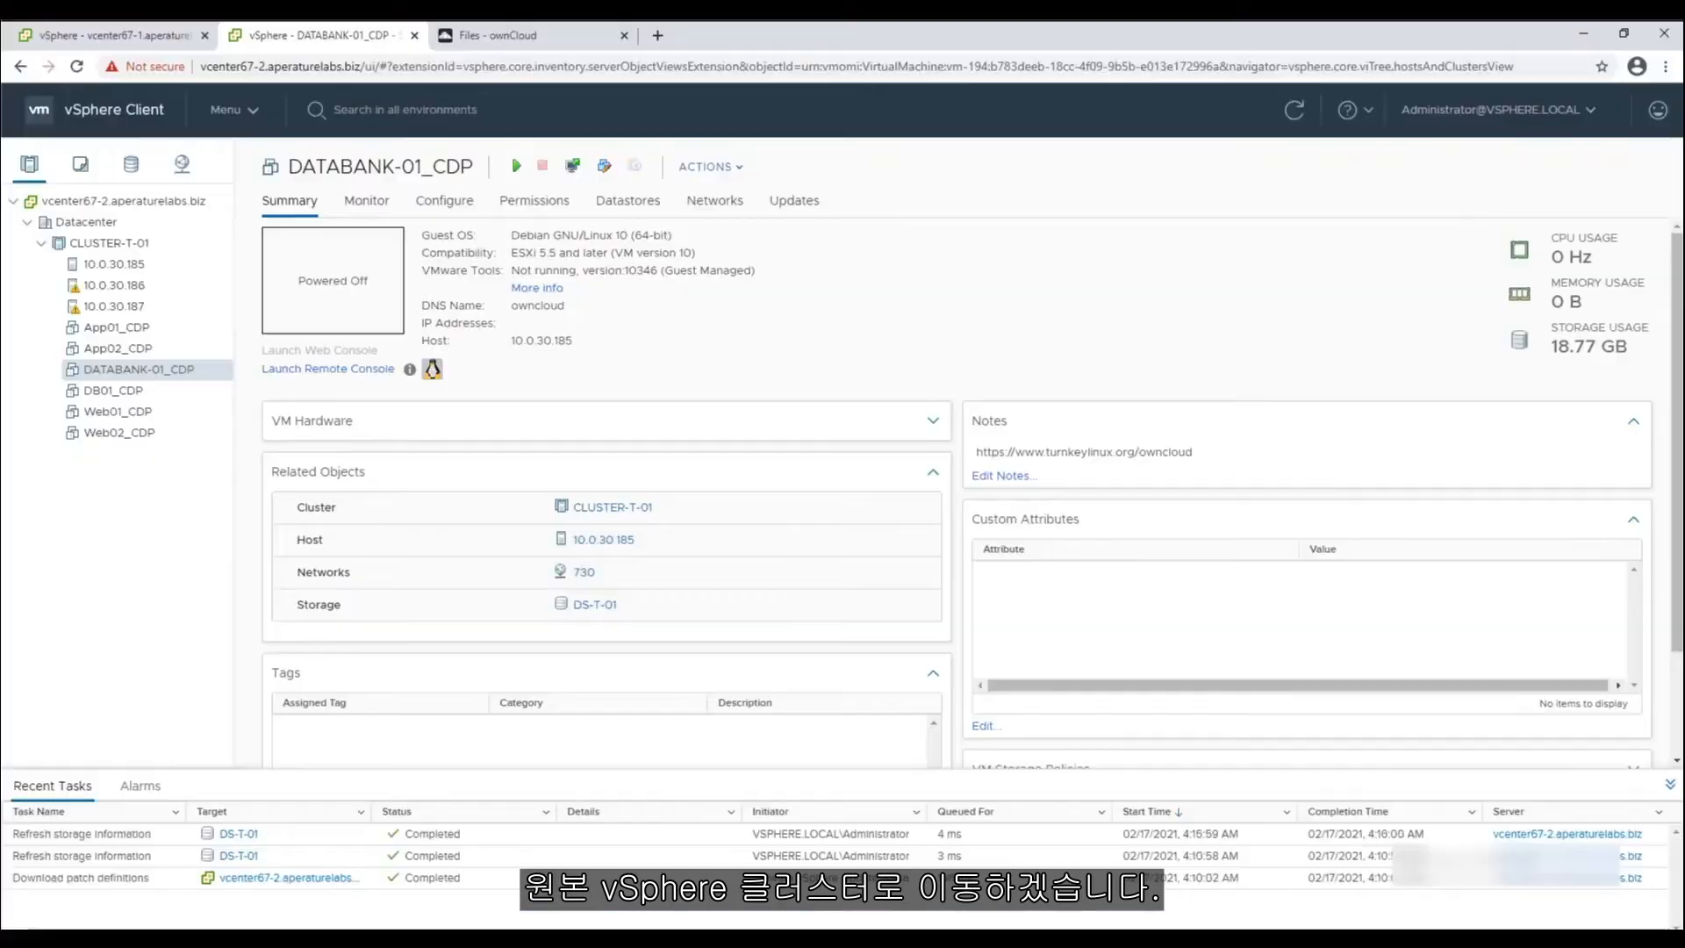
pyautogui.click(176, 44)
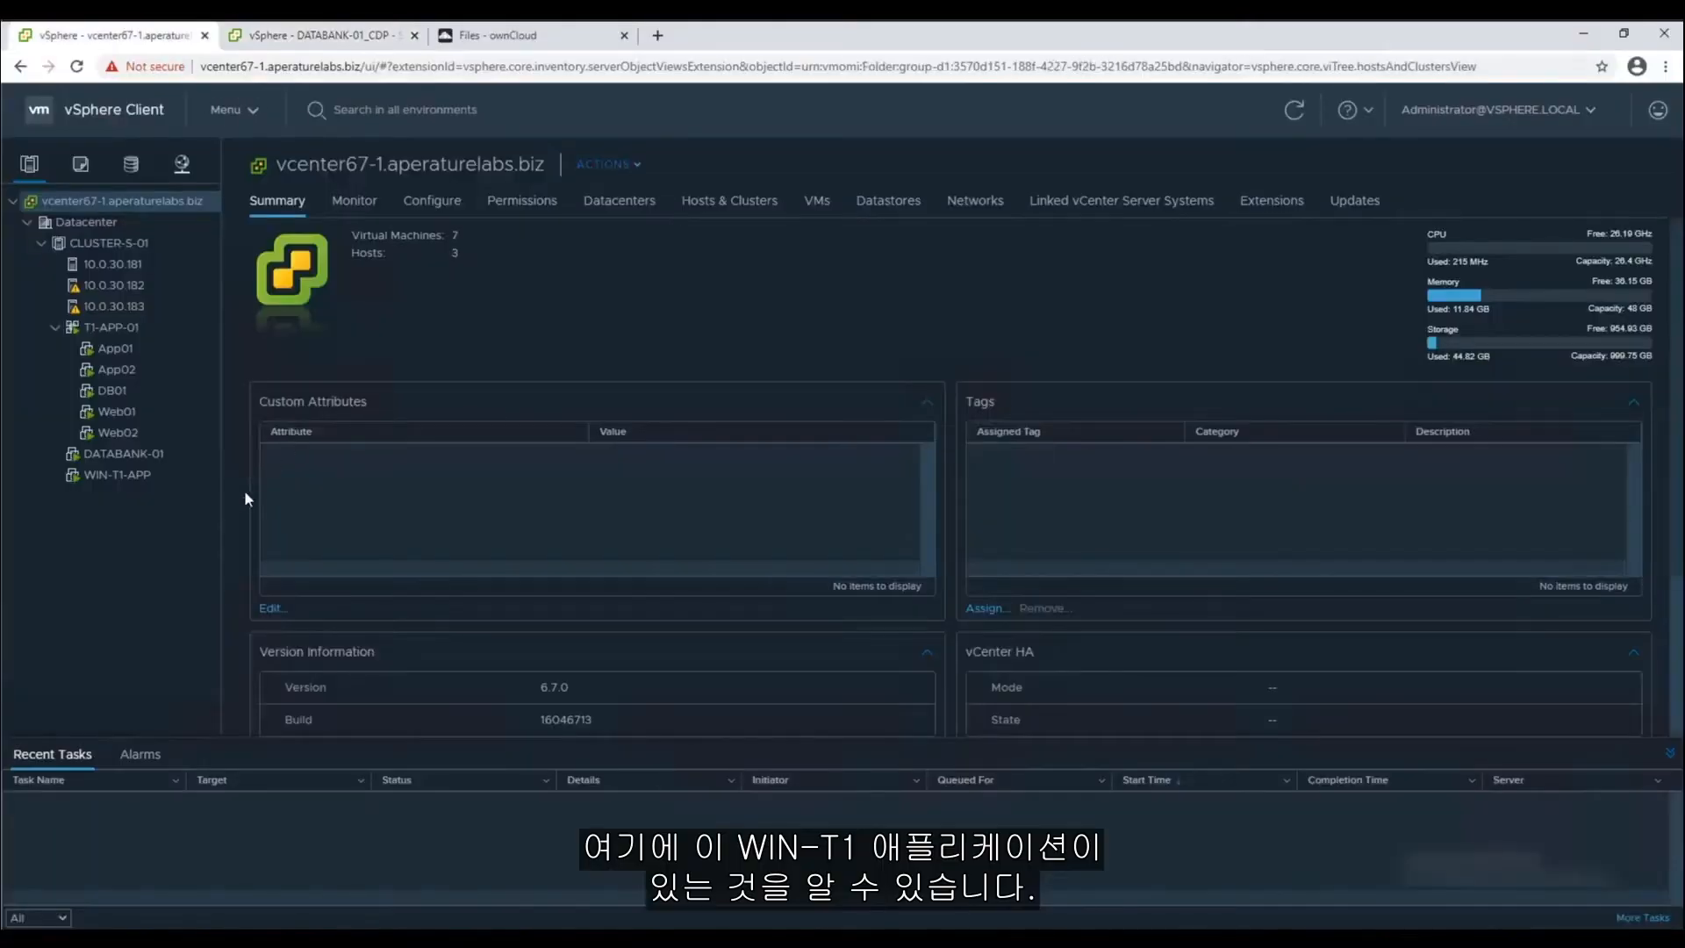
pyautogui.rightClick(147, 476)
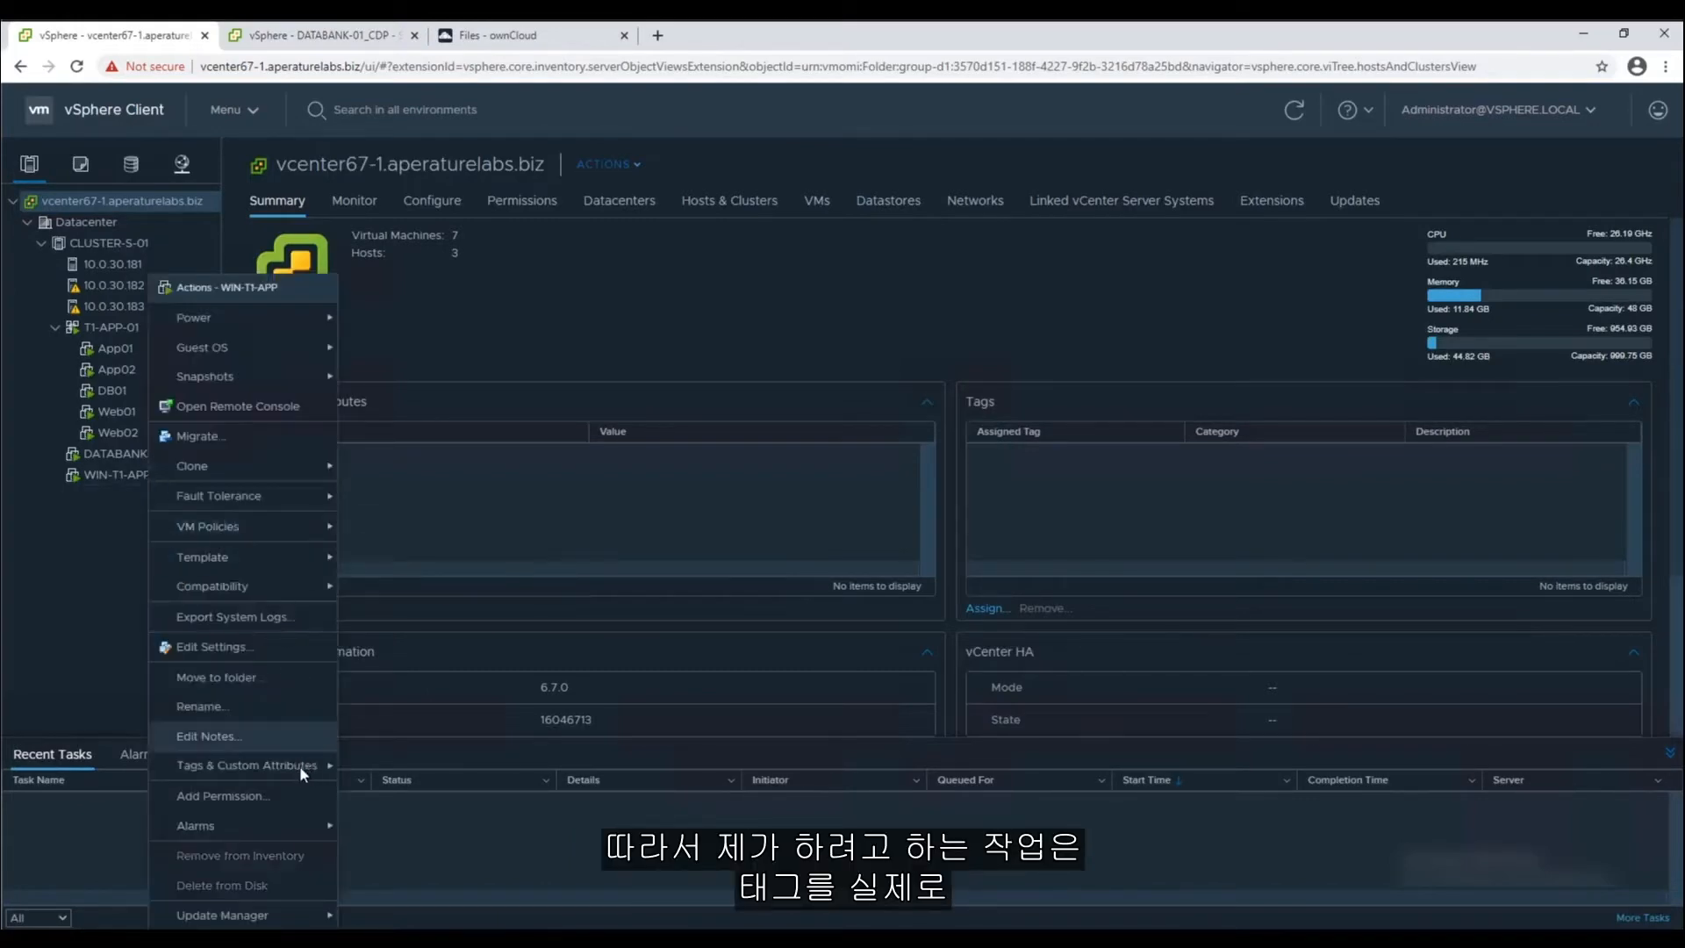
pyautogui.moveTo(302, 771)
pyautogui.click(386, 767)
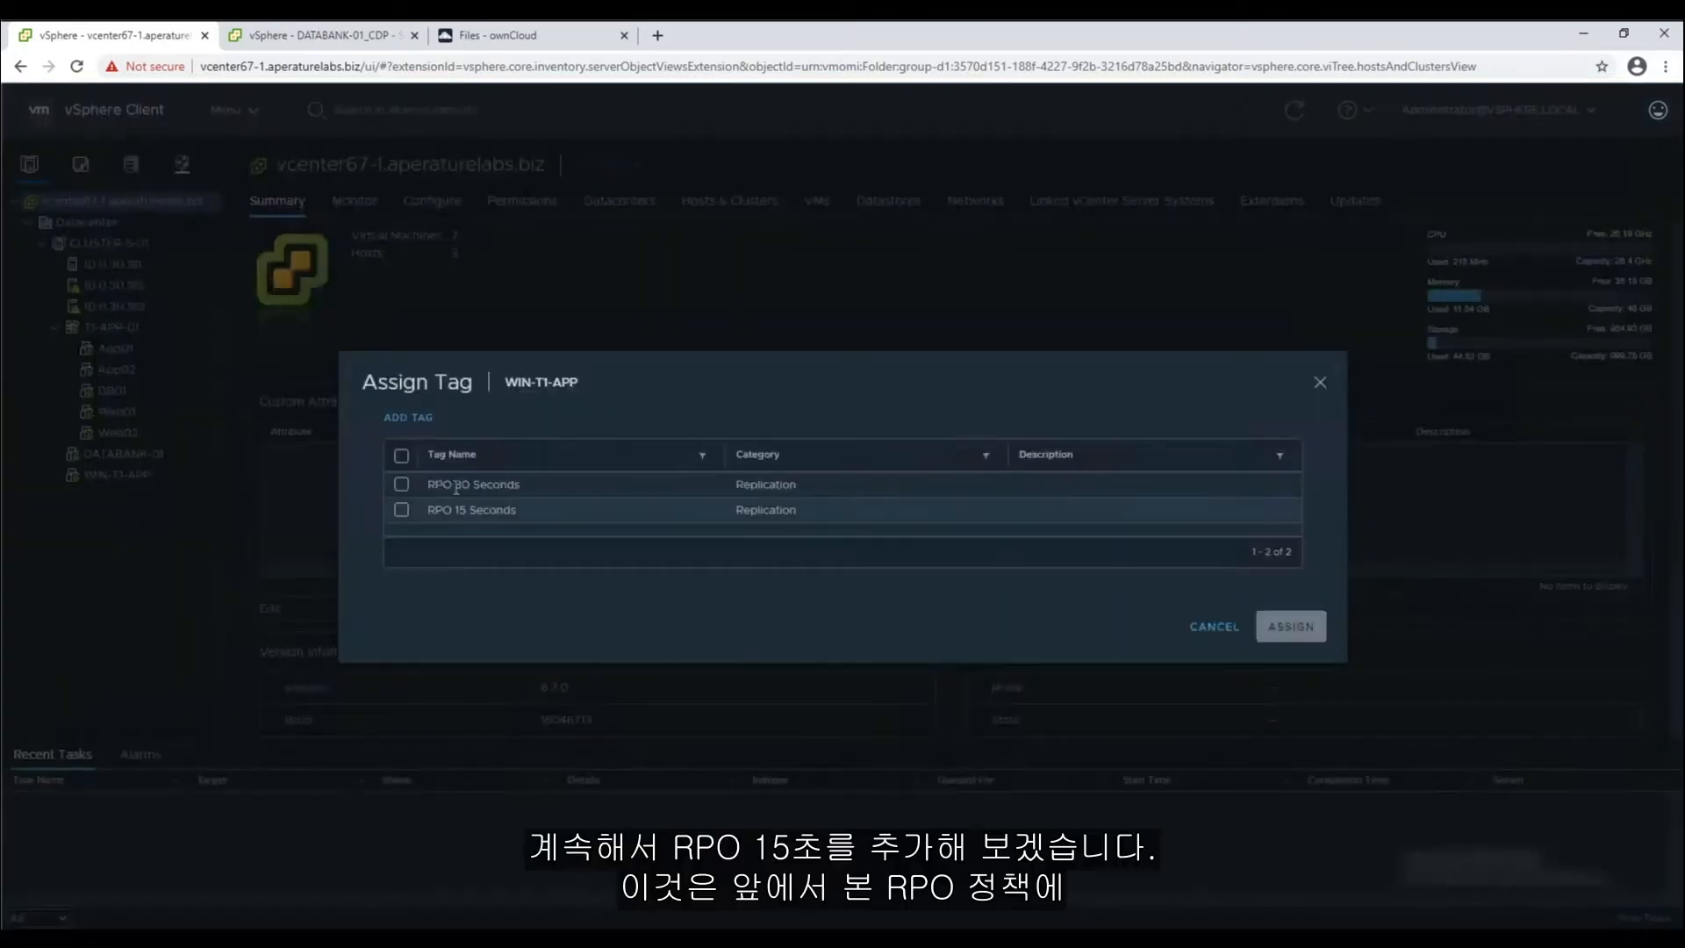
pyautogui.click(401, 512)
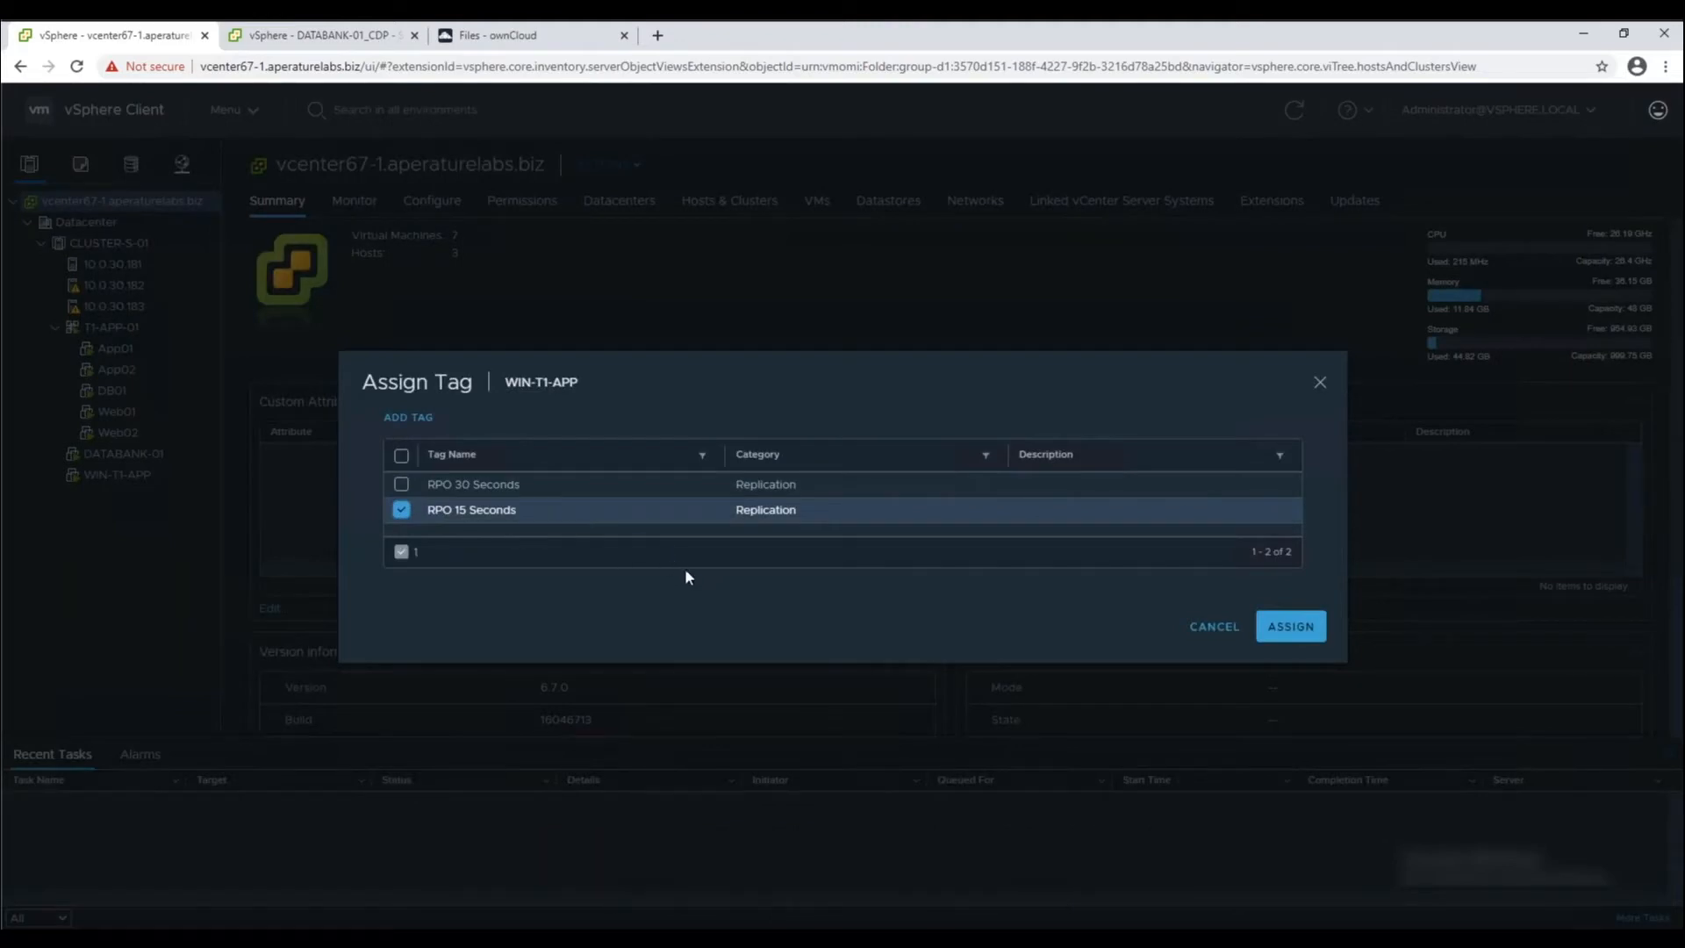
pyautogui.click(1289, 626)
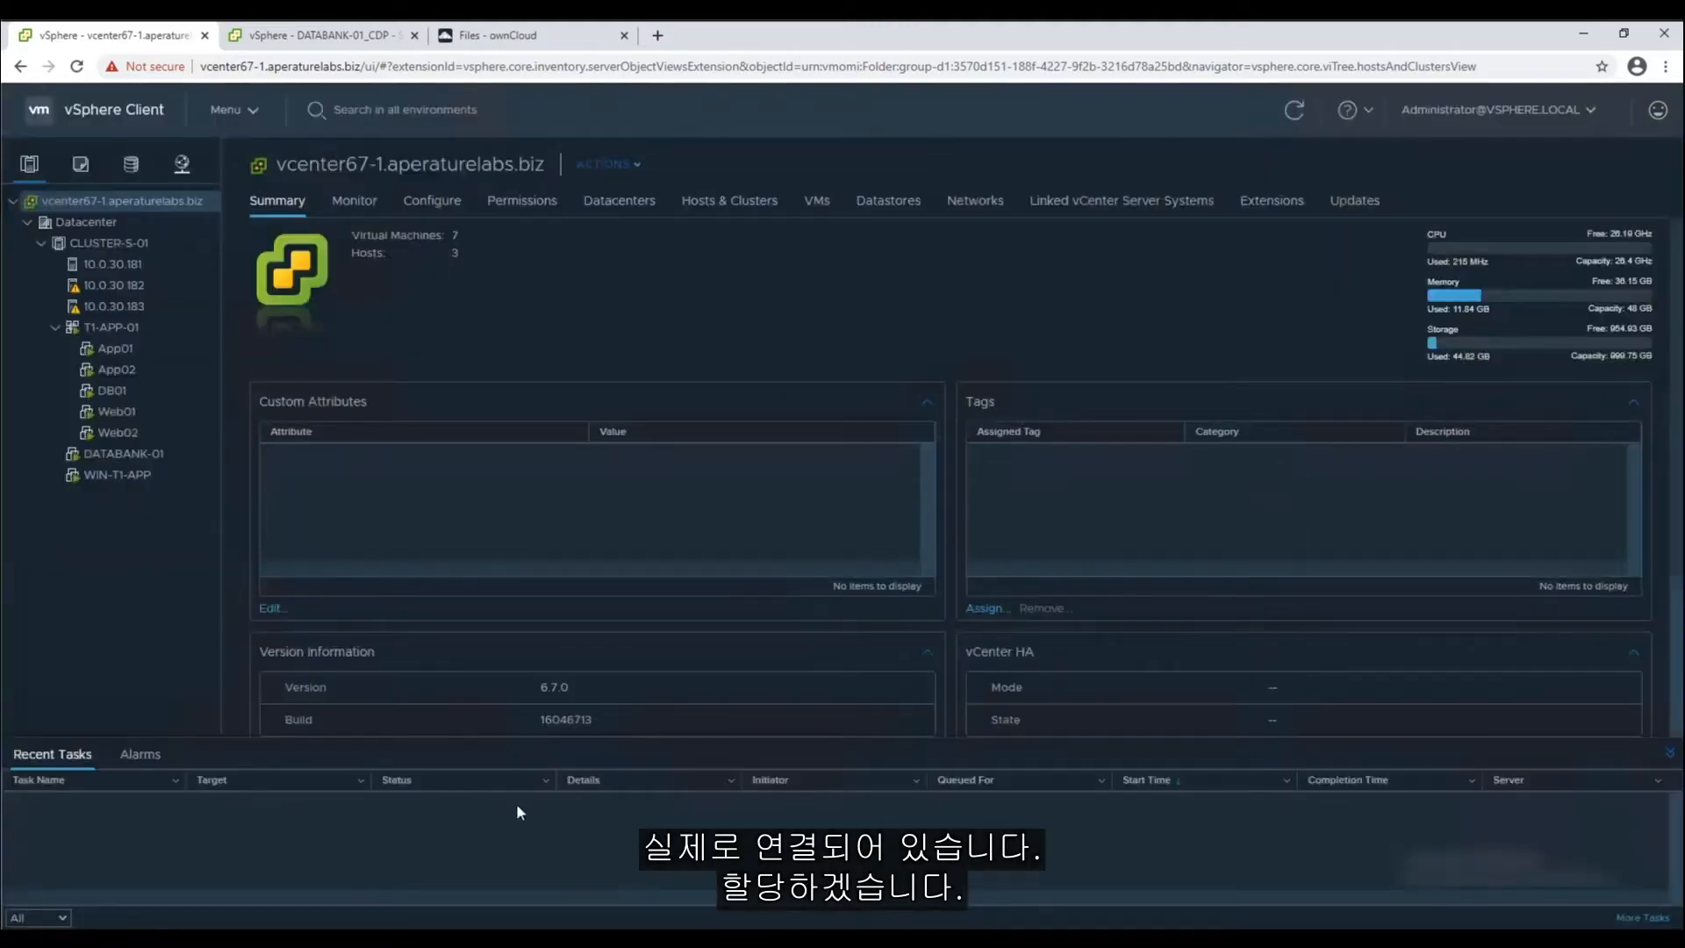
# - Switch to Veeam Backup and Replication and check WIN-T1-APP's sync status in the CDP Replication RPO 15 Seconds statistics
pyautogui.click(544, 939)
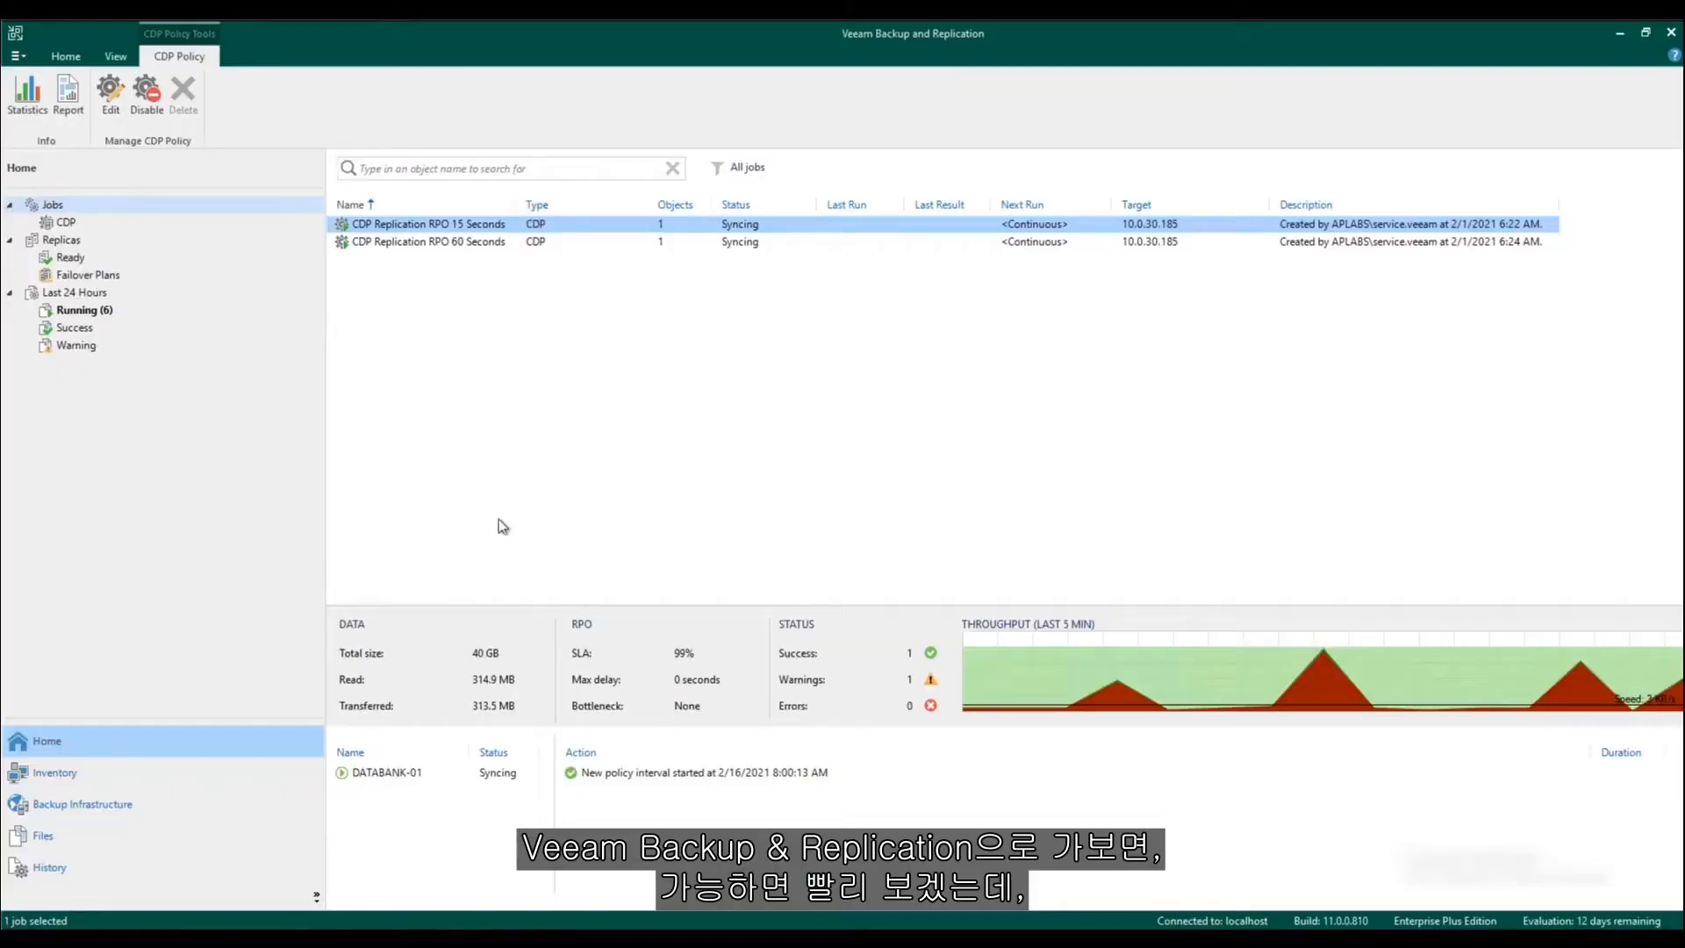
pyautogui.doubleClick(423, 223)
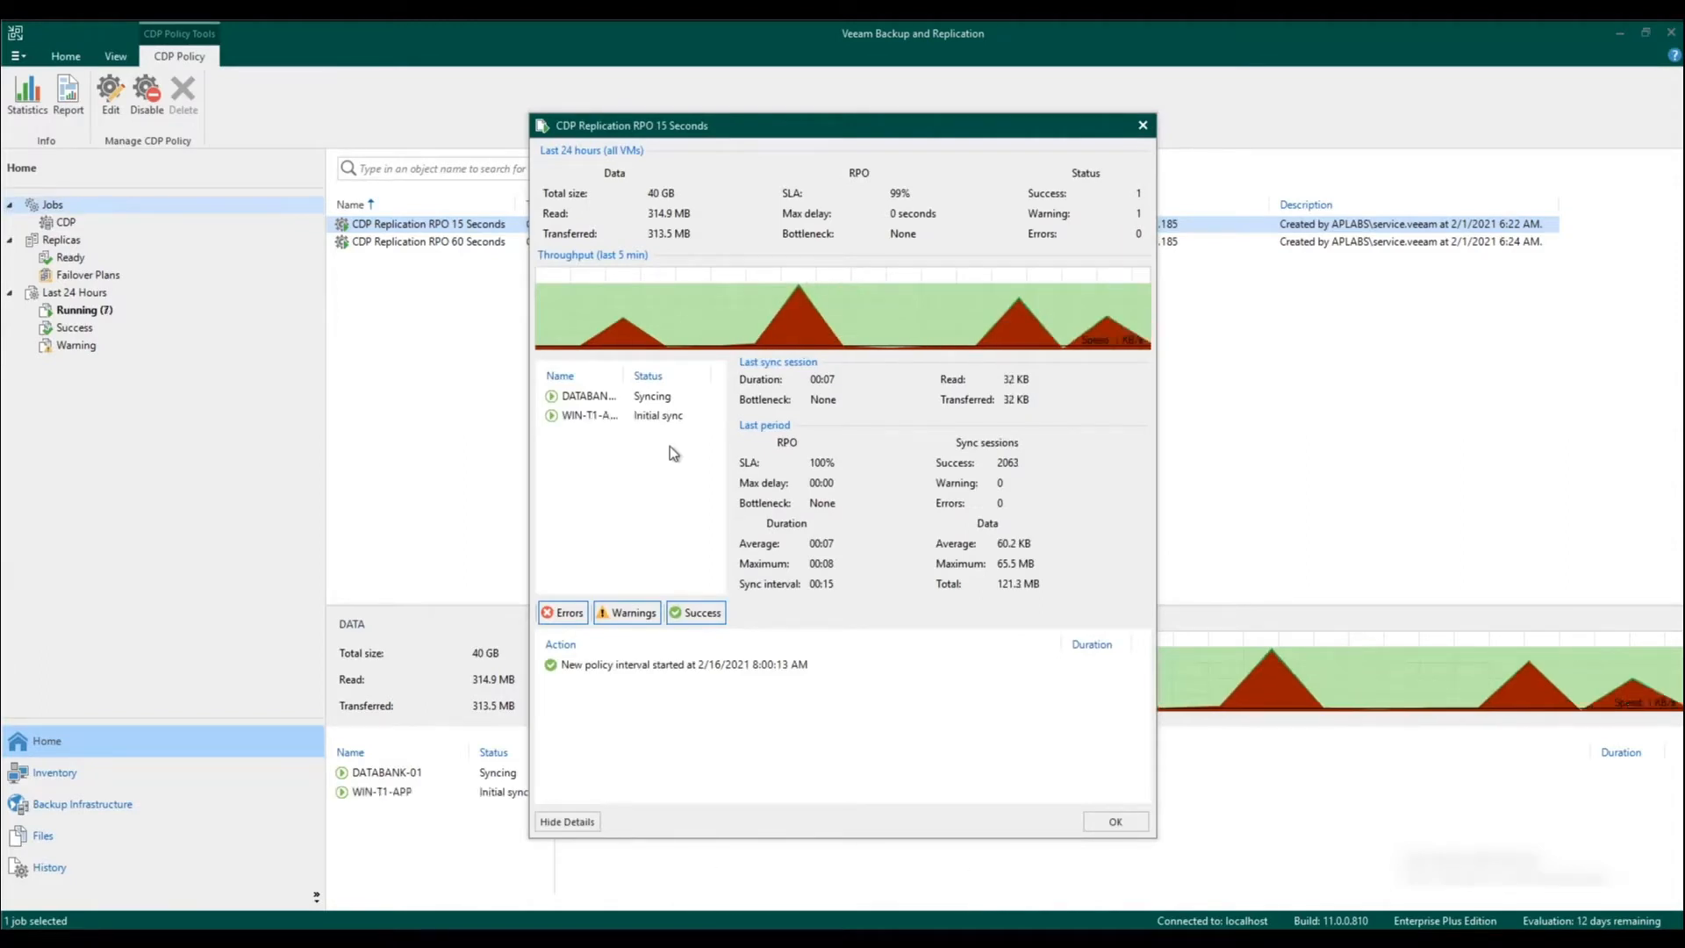
pyautogui.click(595, 414)
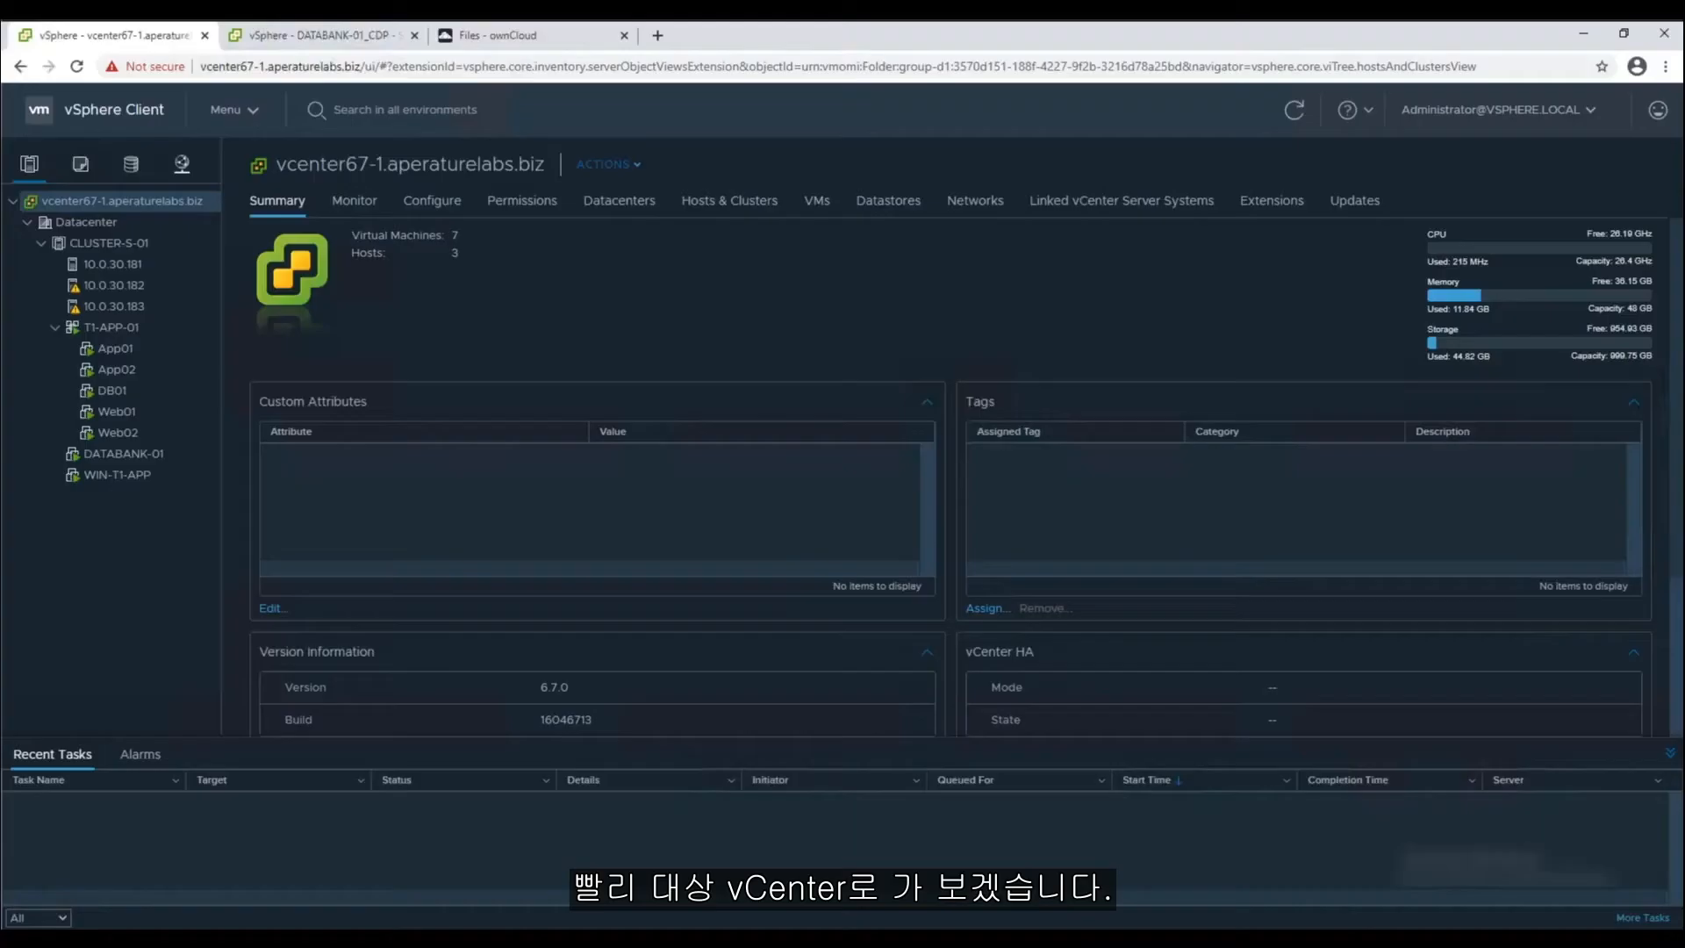
# - In the vSphere Client, inspect the WIN-T1-APP_CDP replica on the target vCenter and the DATABANK-01 summary on the source vCenter
pyautogui.click(299, 40)
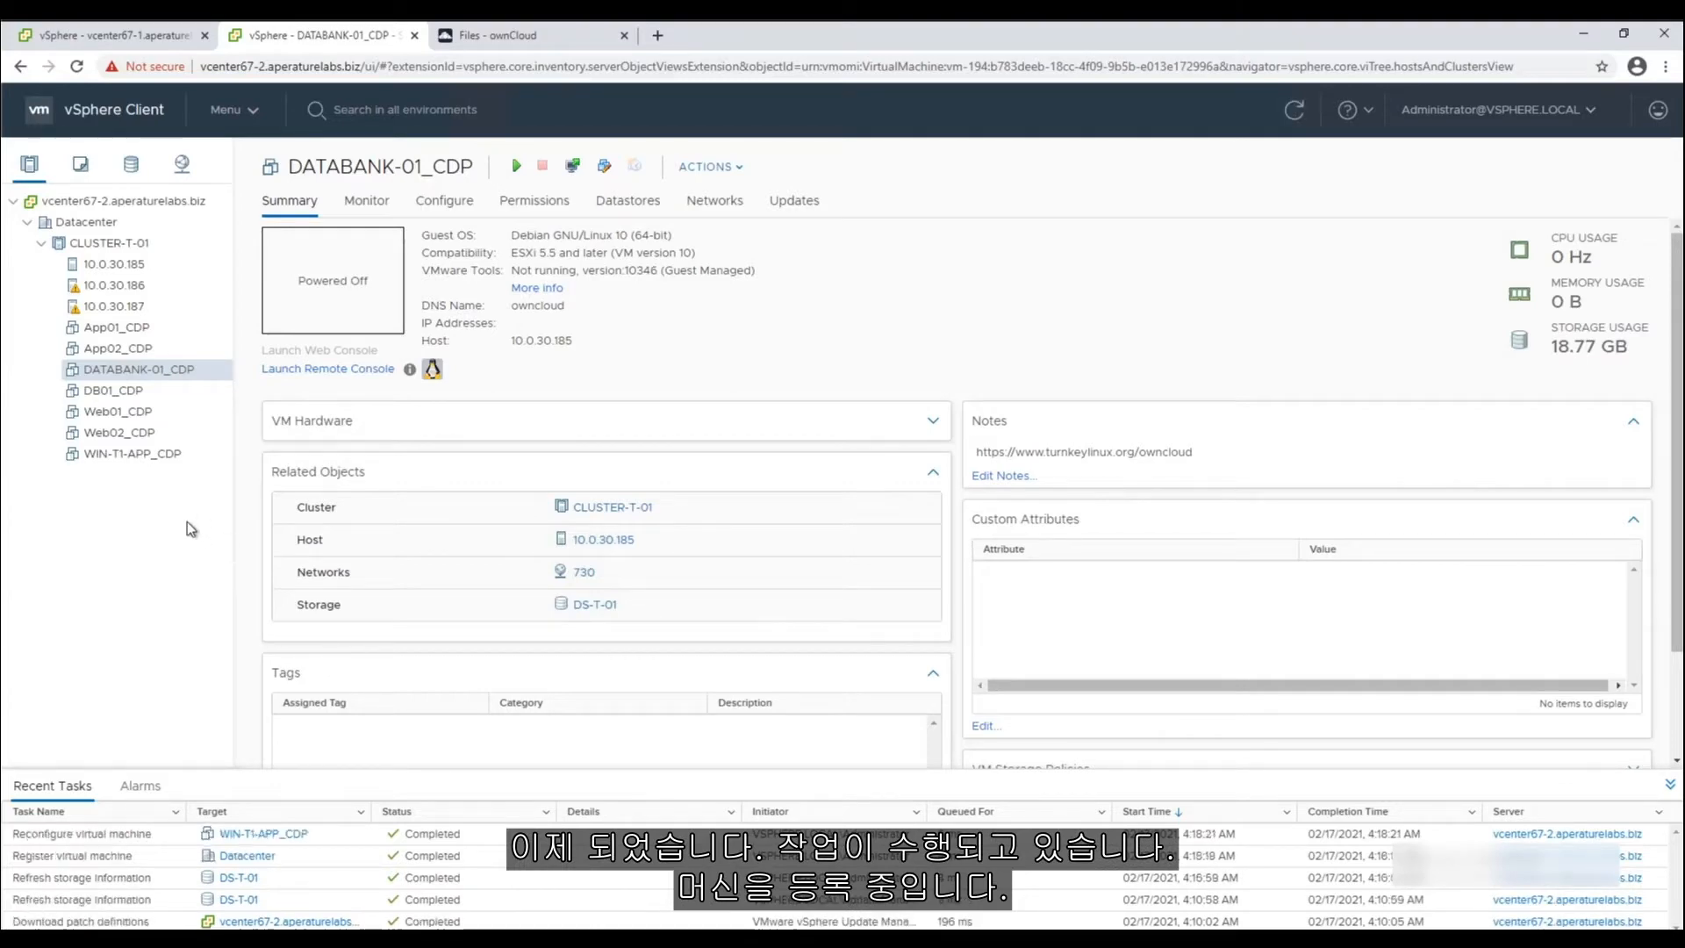
pyautogui.click(158, 460)
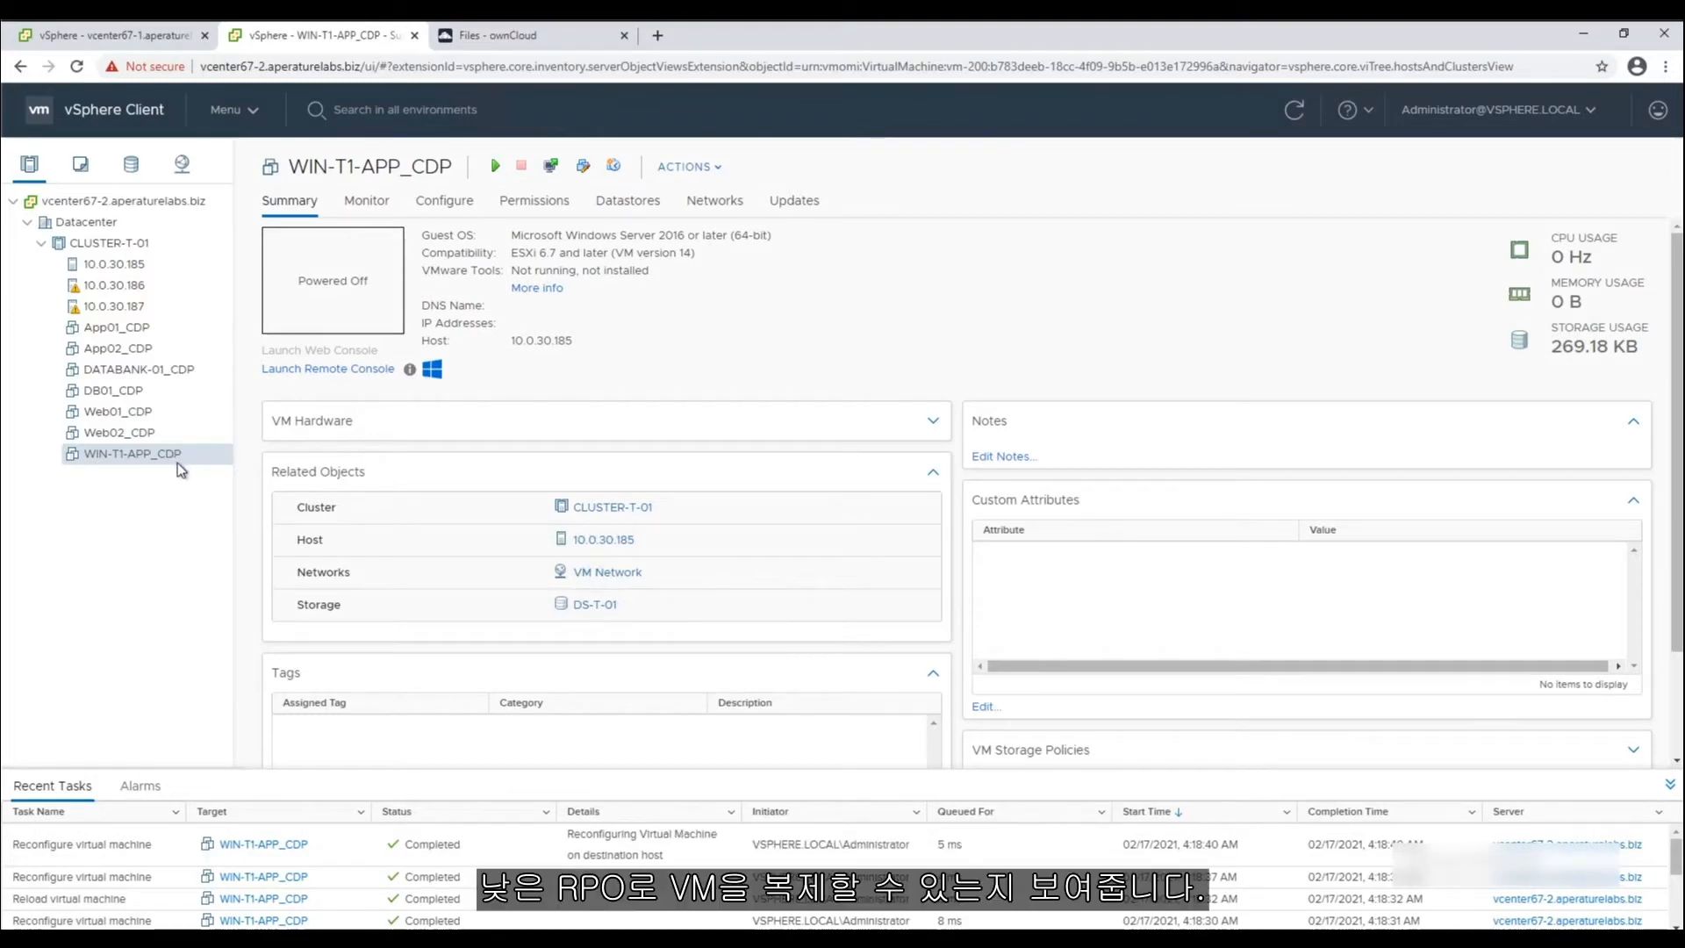
pyautogui.click(153, 38)
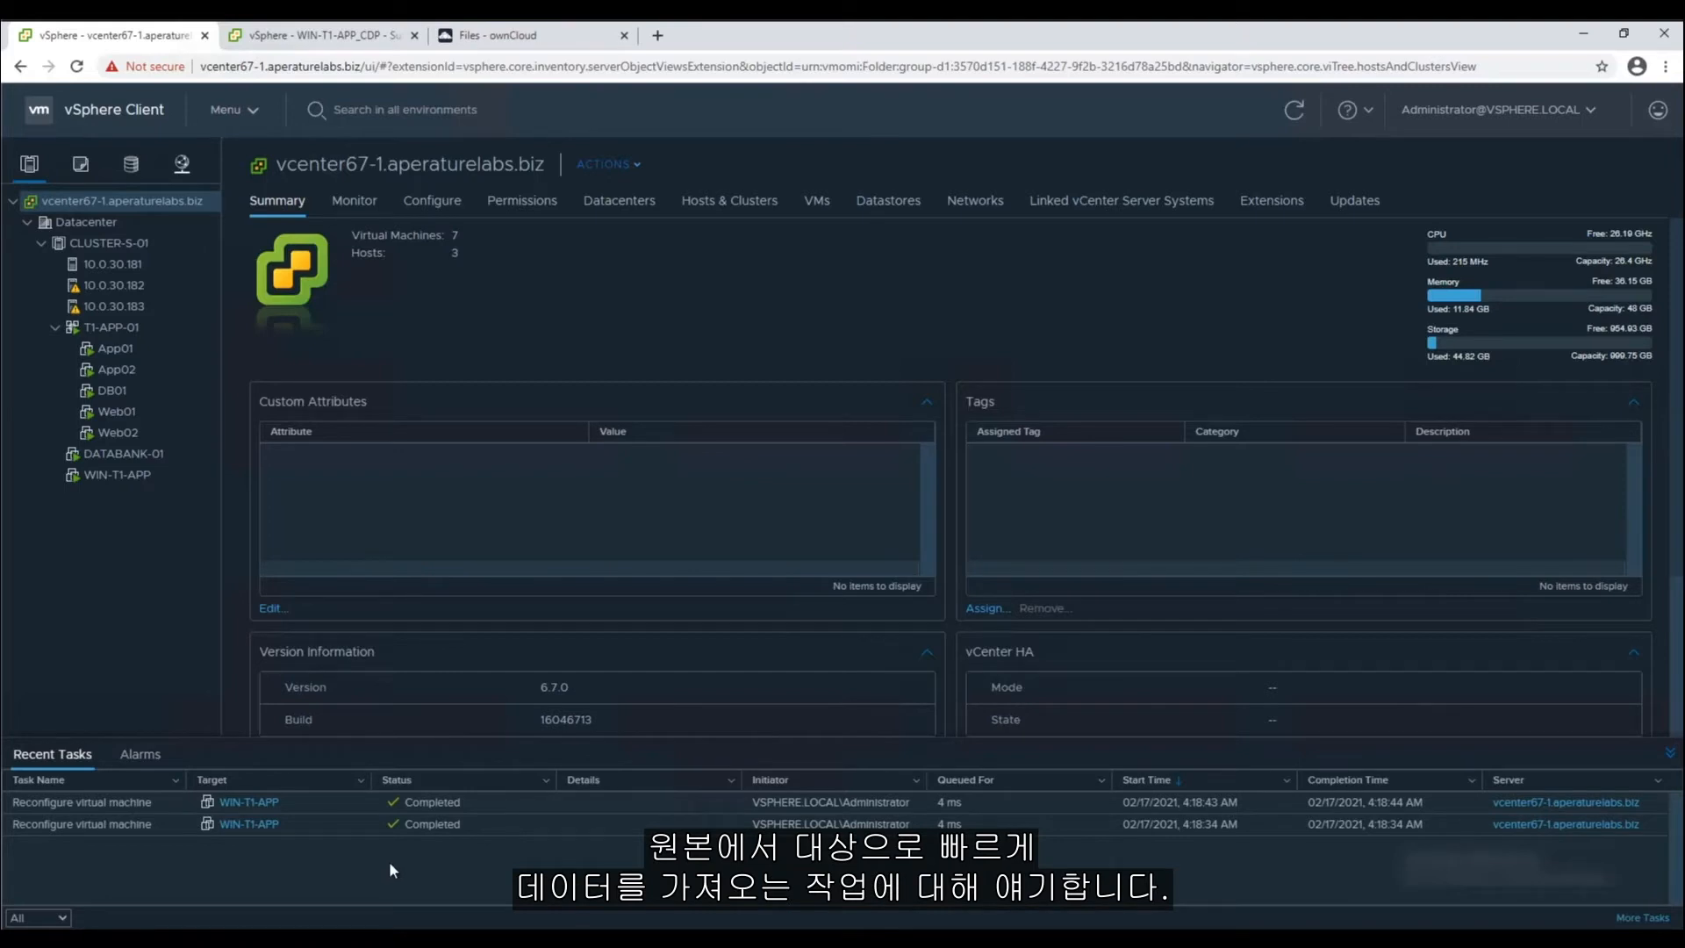
pyautogui.click(184, 451)
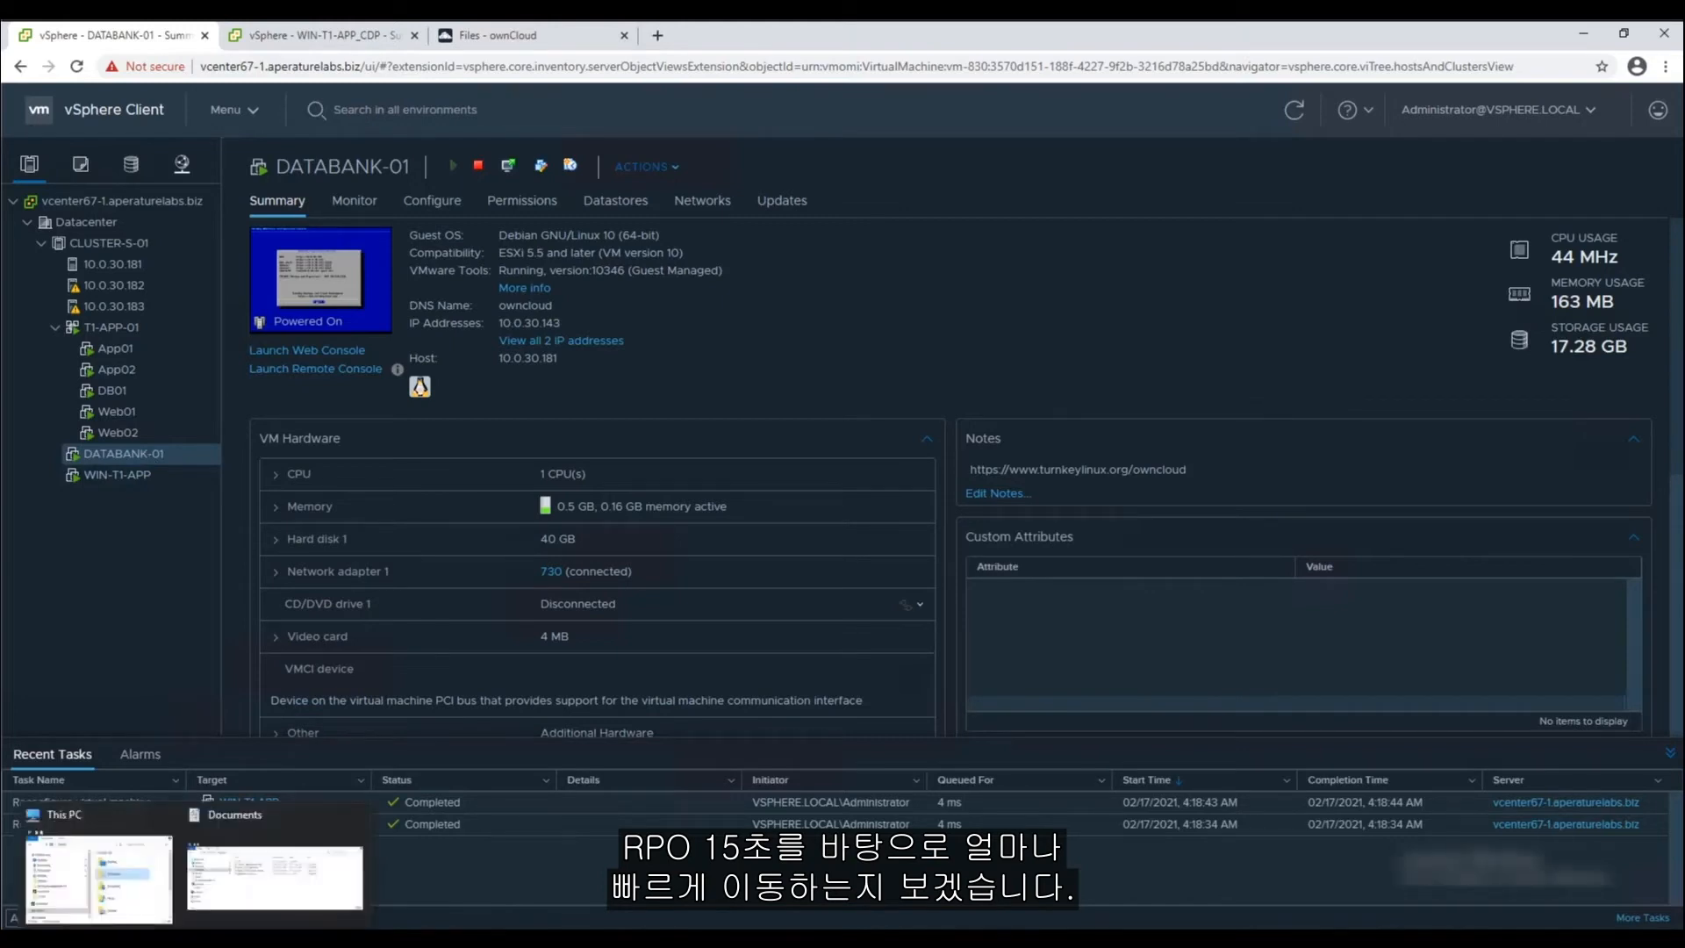
# - In File Explorer, copy the ubuntu-16.04.5-server-i386 disc image from the local Documents folder into the ownCloud folder
pyautogui.click(90, 865)
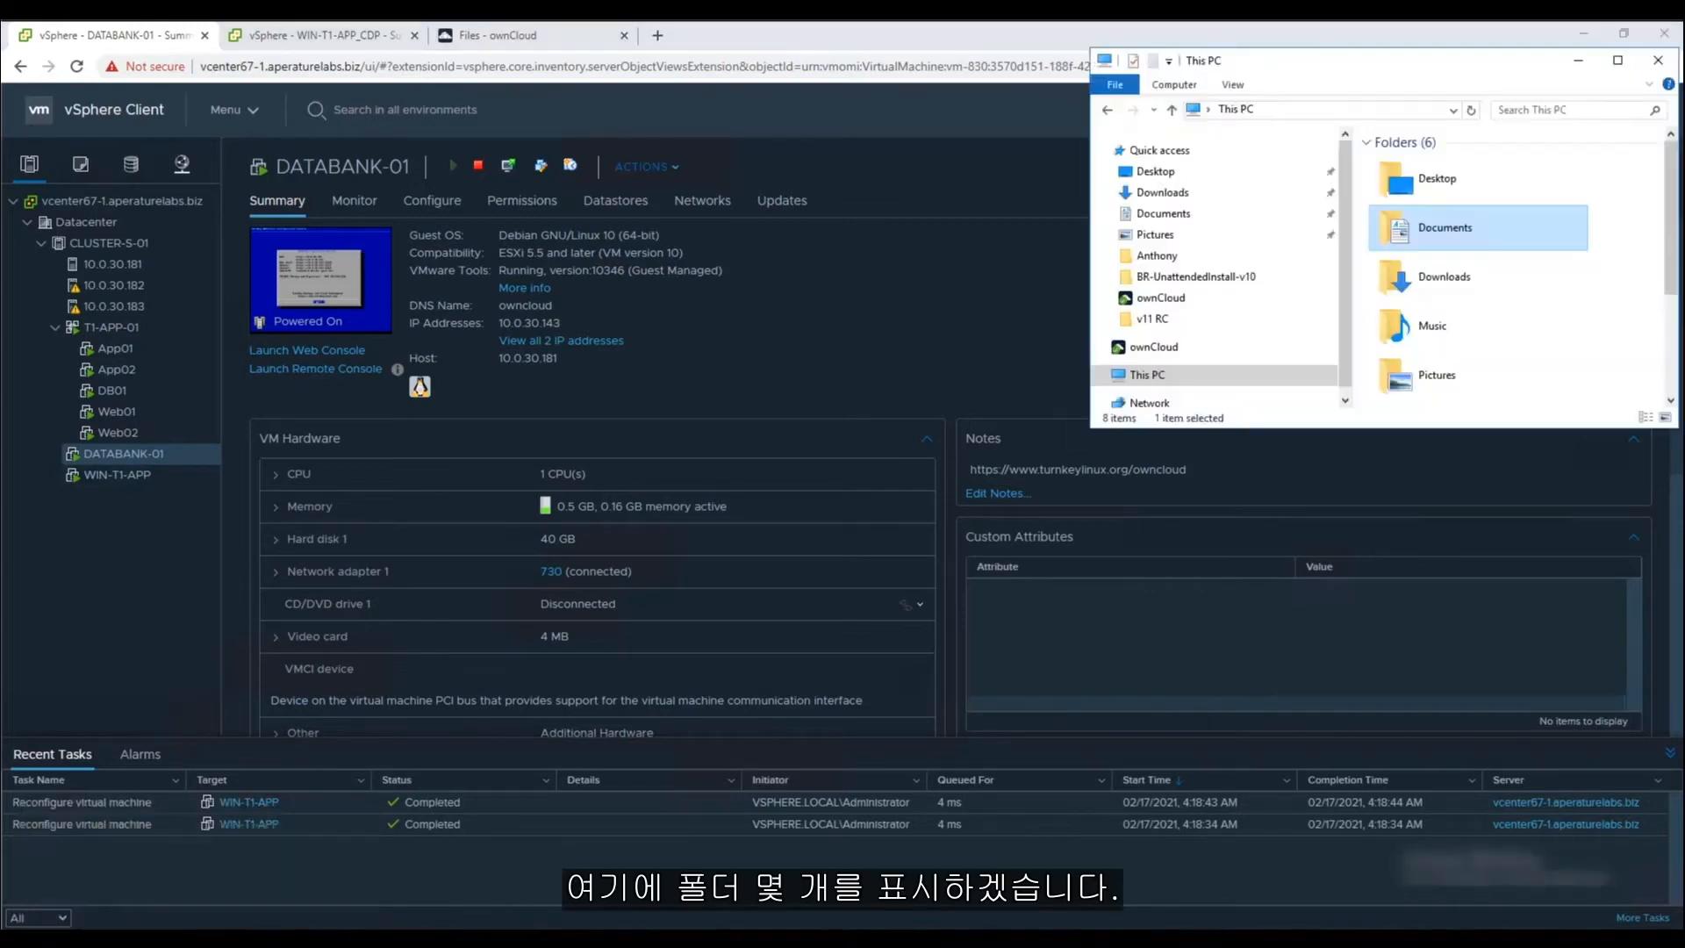
pyautogui.click(263, 877)
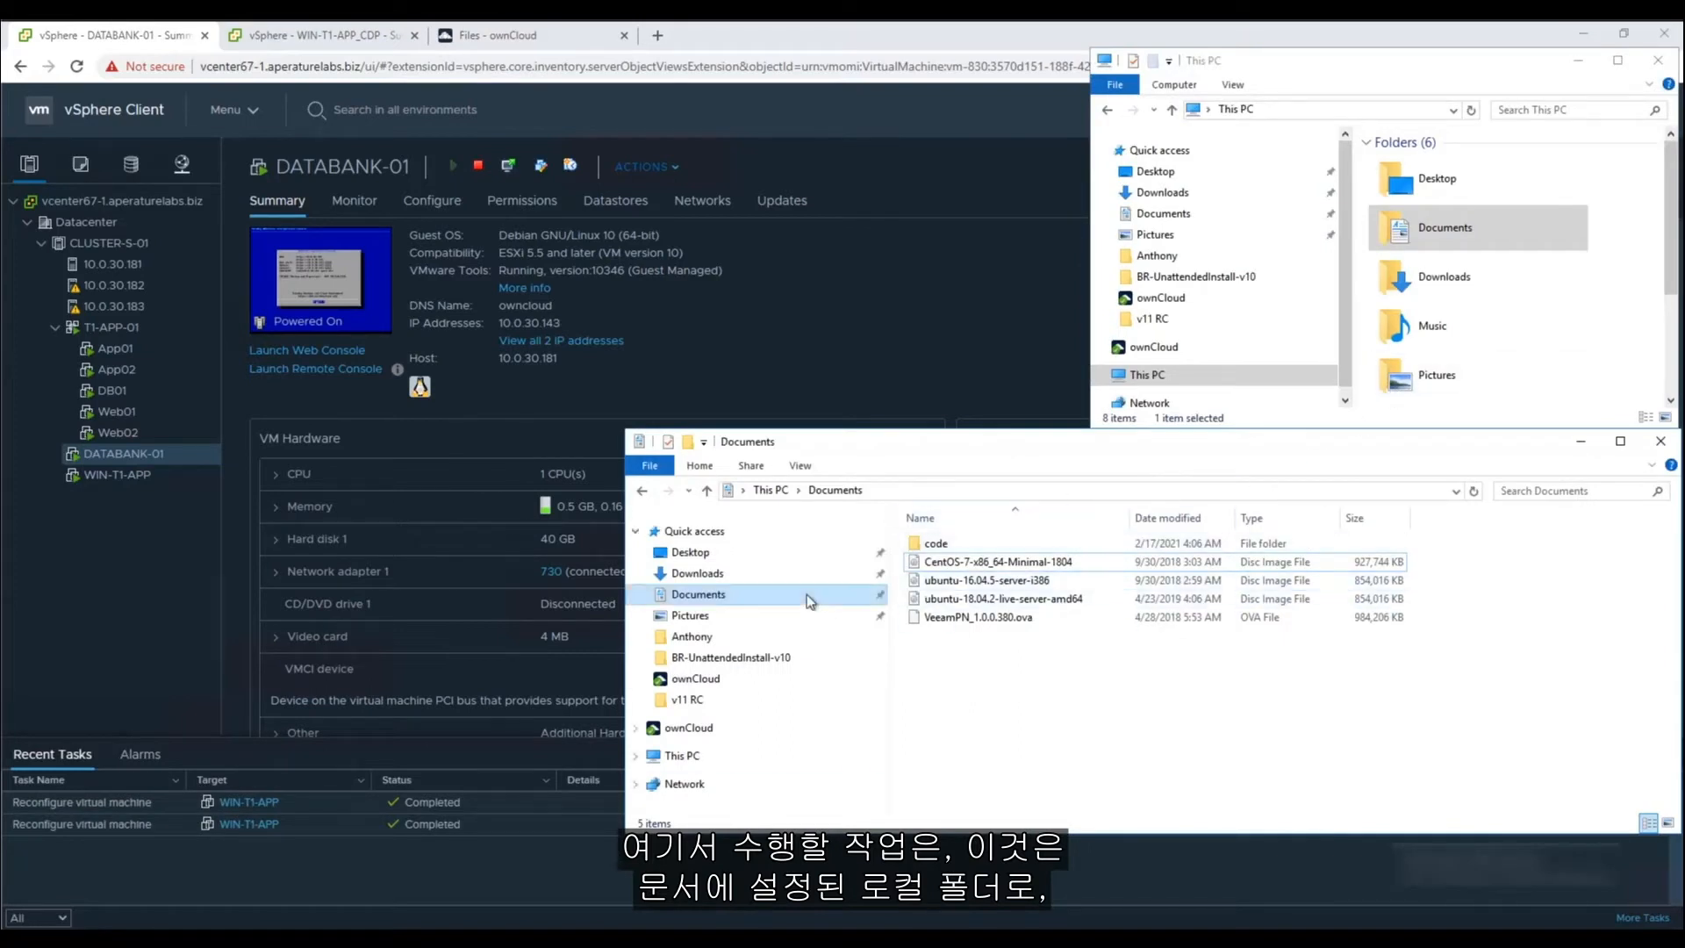
pyautogui.click(1155, 347)
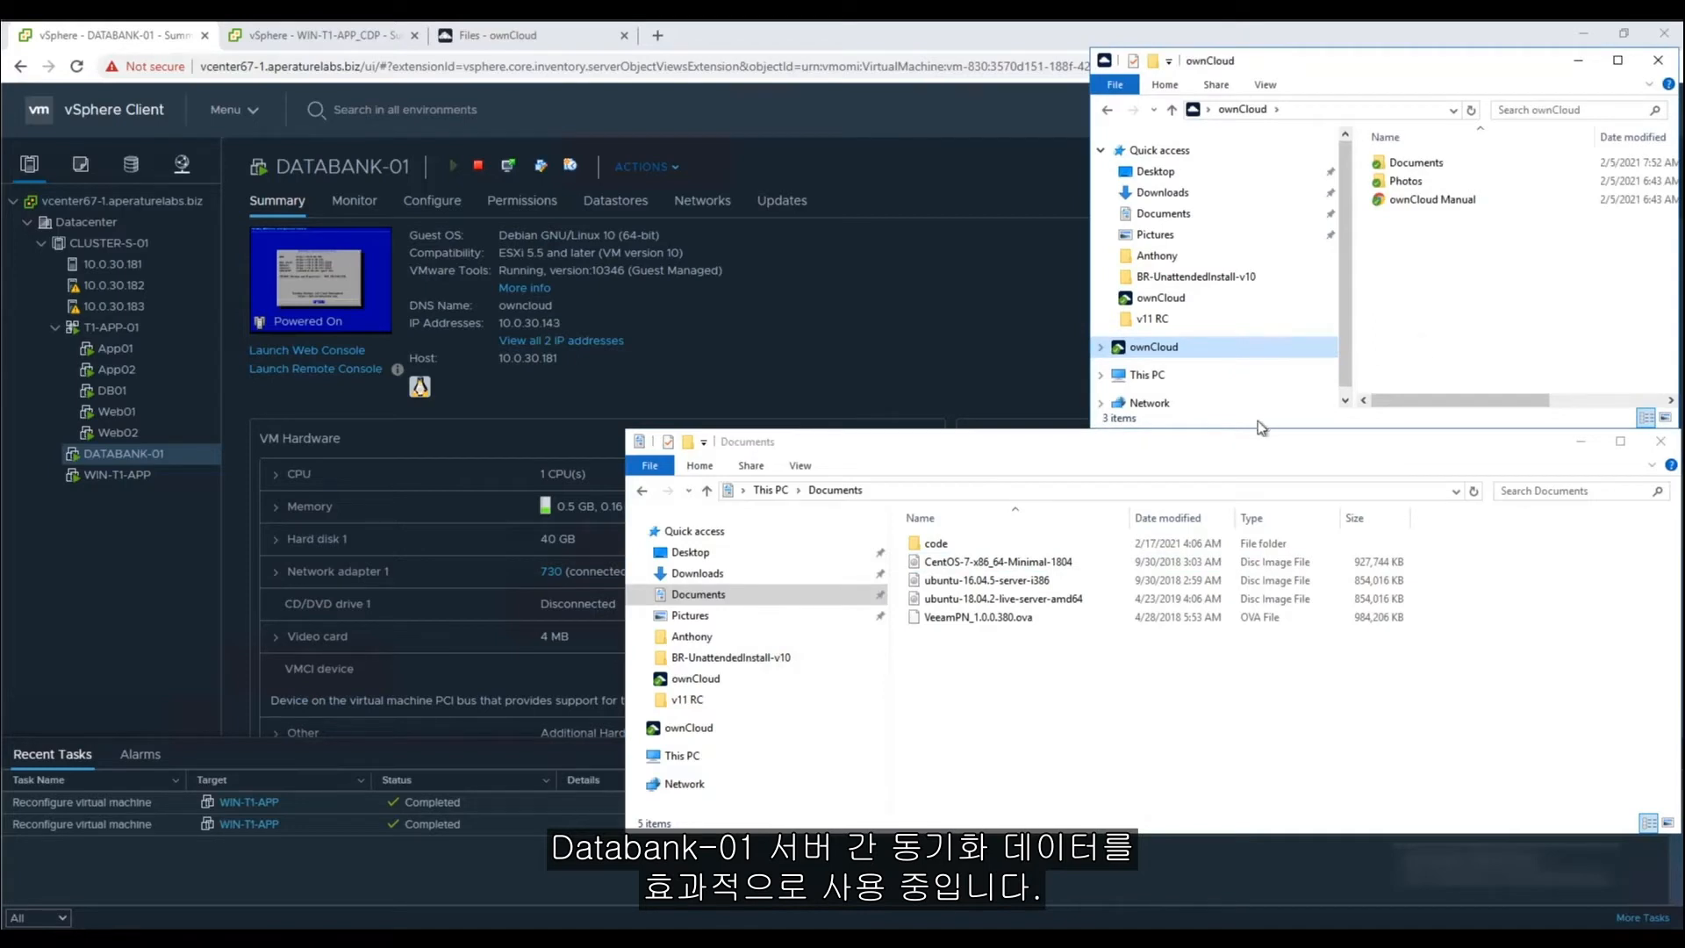
pyautogui.click(1009, 562)
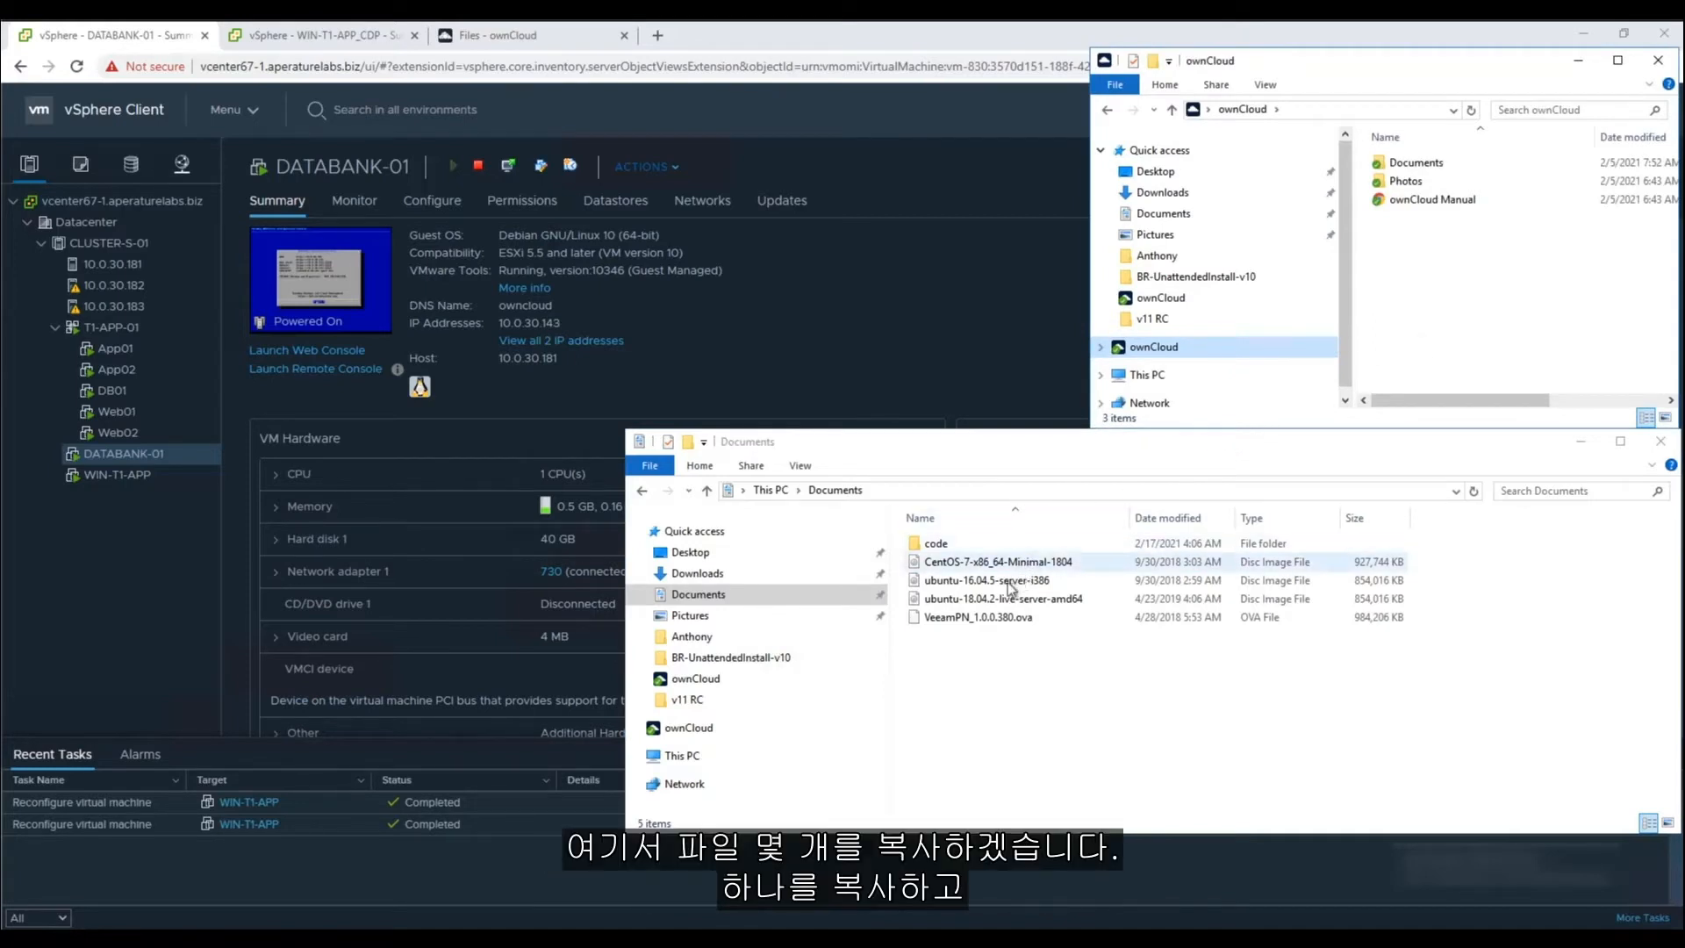
pyautogui.moveTo(1014, 583); pyautogui.dragTo(1485, 321)
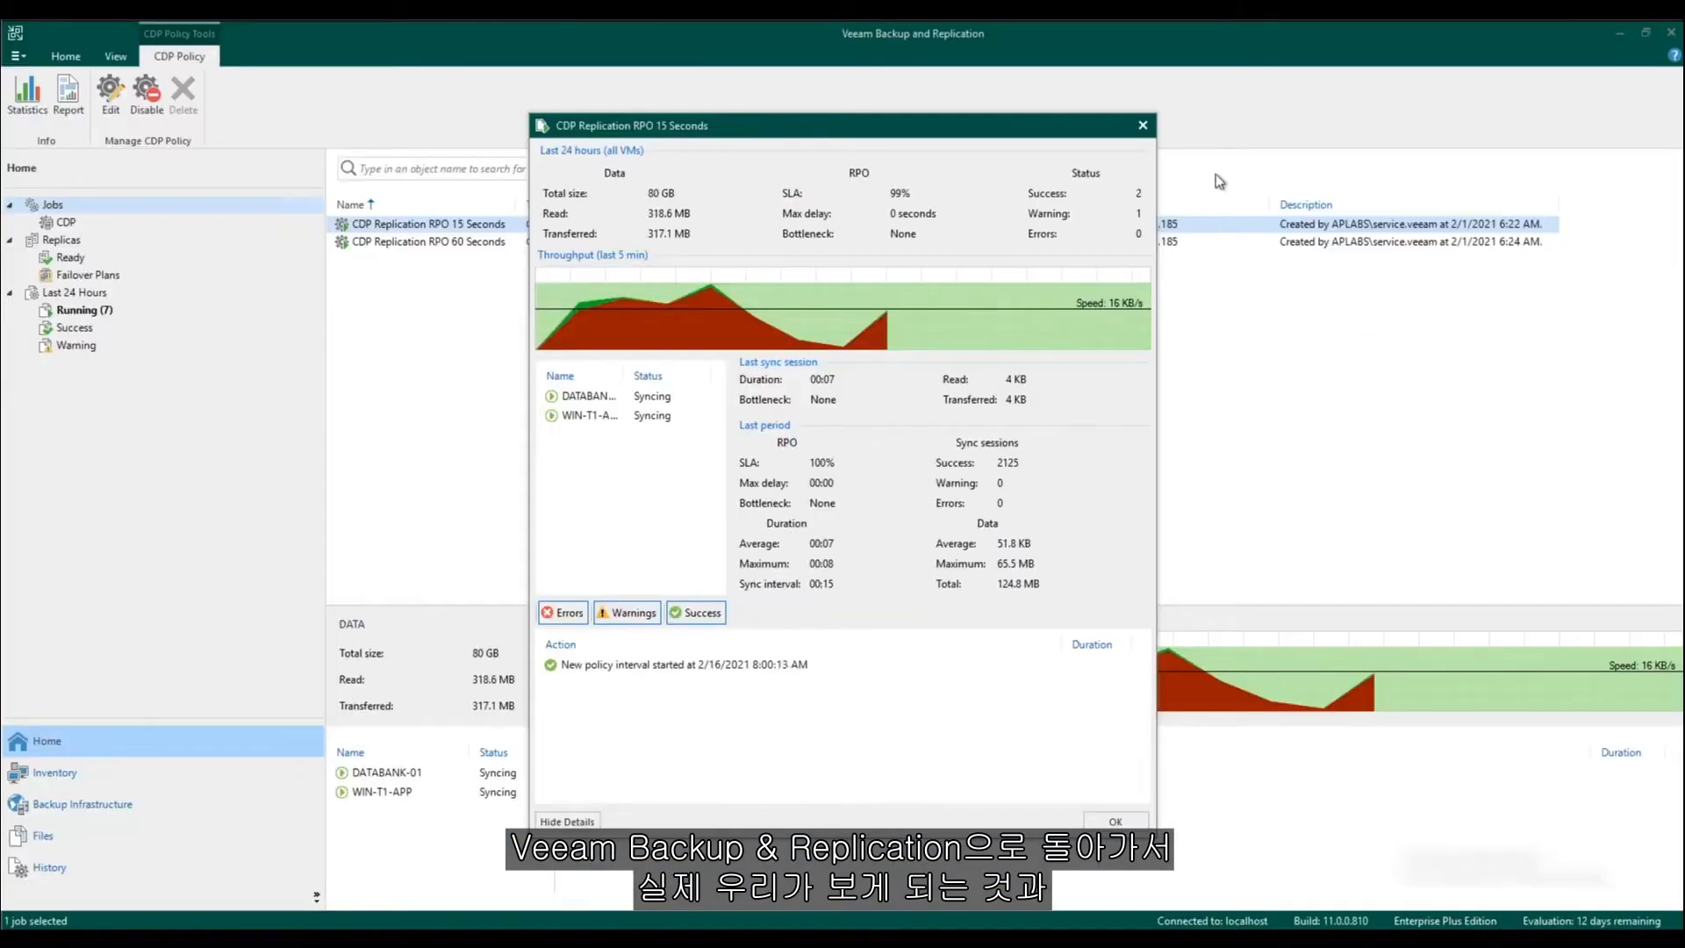
# - Return to Veeam Backup and Replication, close the policy statistics and view the running DATABANK-01 replication session's statistics
pyautogui.click(1142, 126)
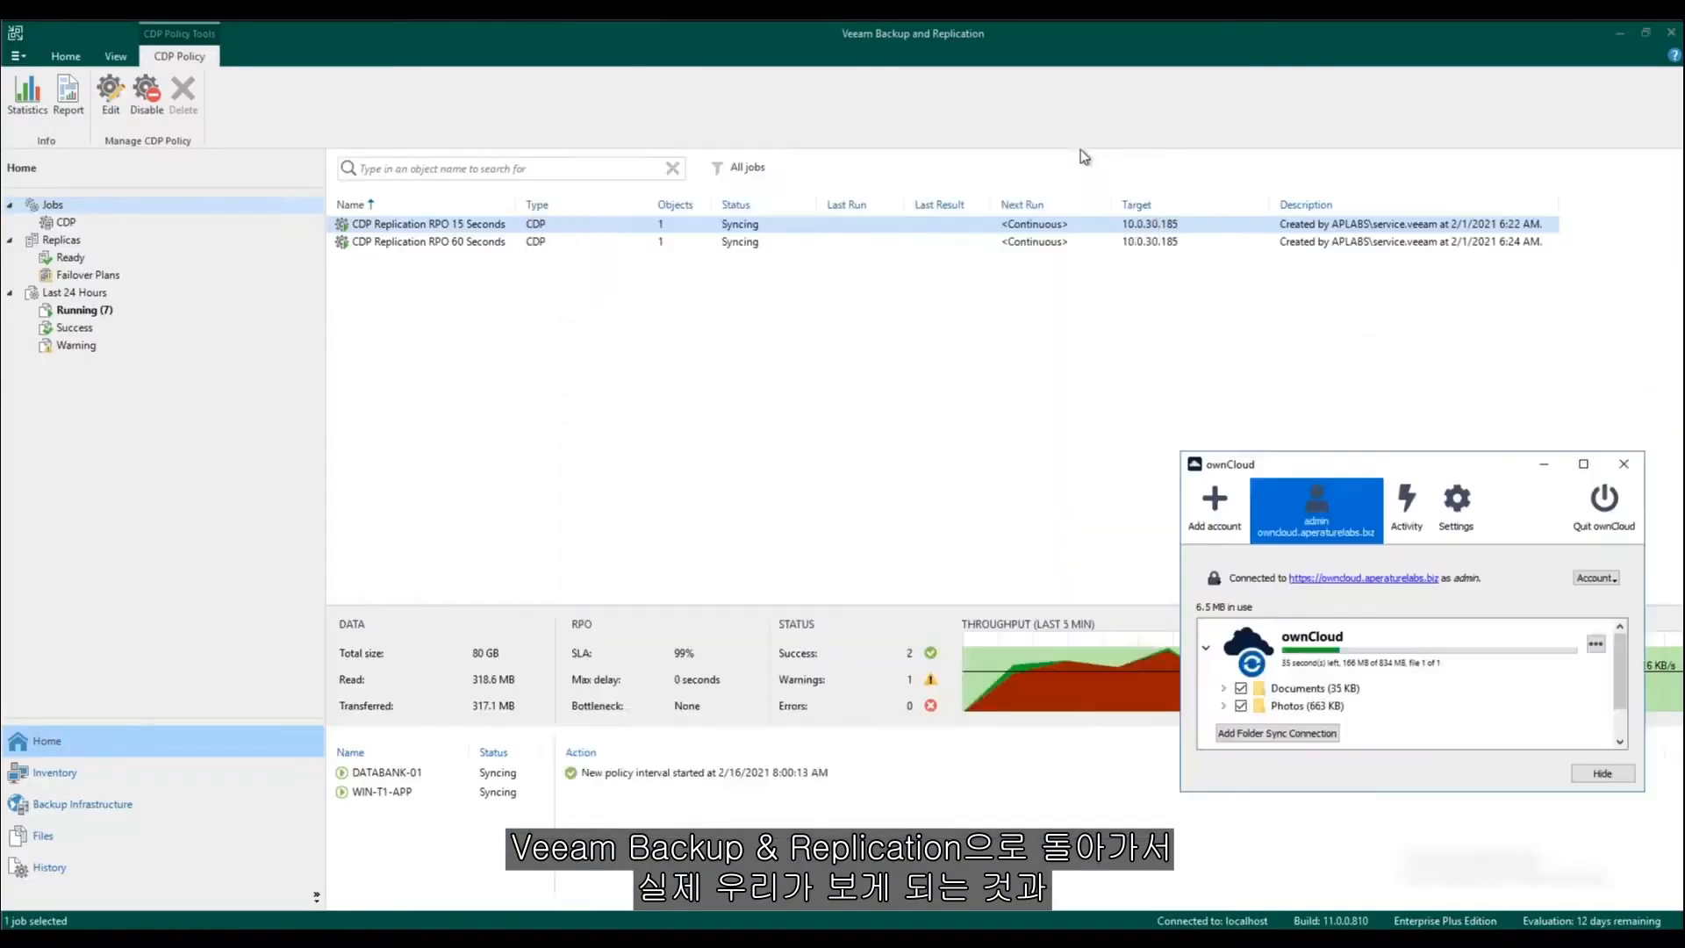
pyautogui.click(88, 310)
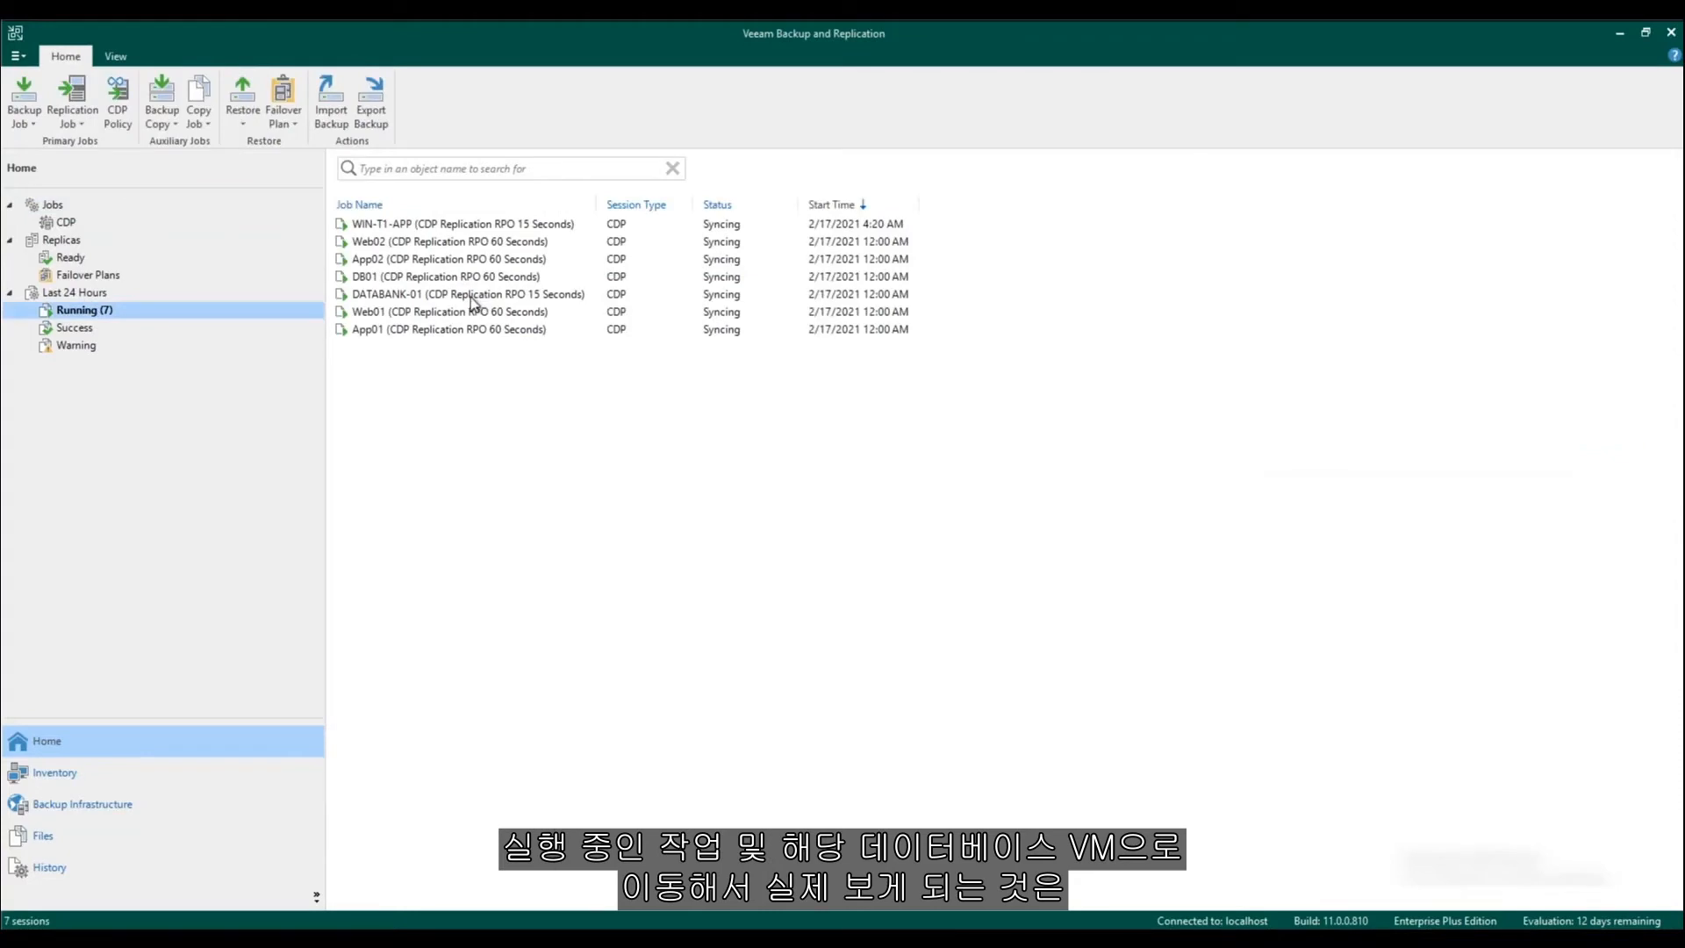
pyautogui.click(470, 296)
pyautogui.doubleClick(470, 297)
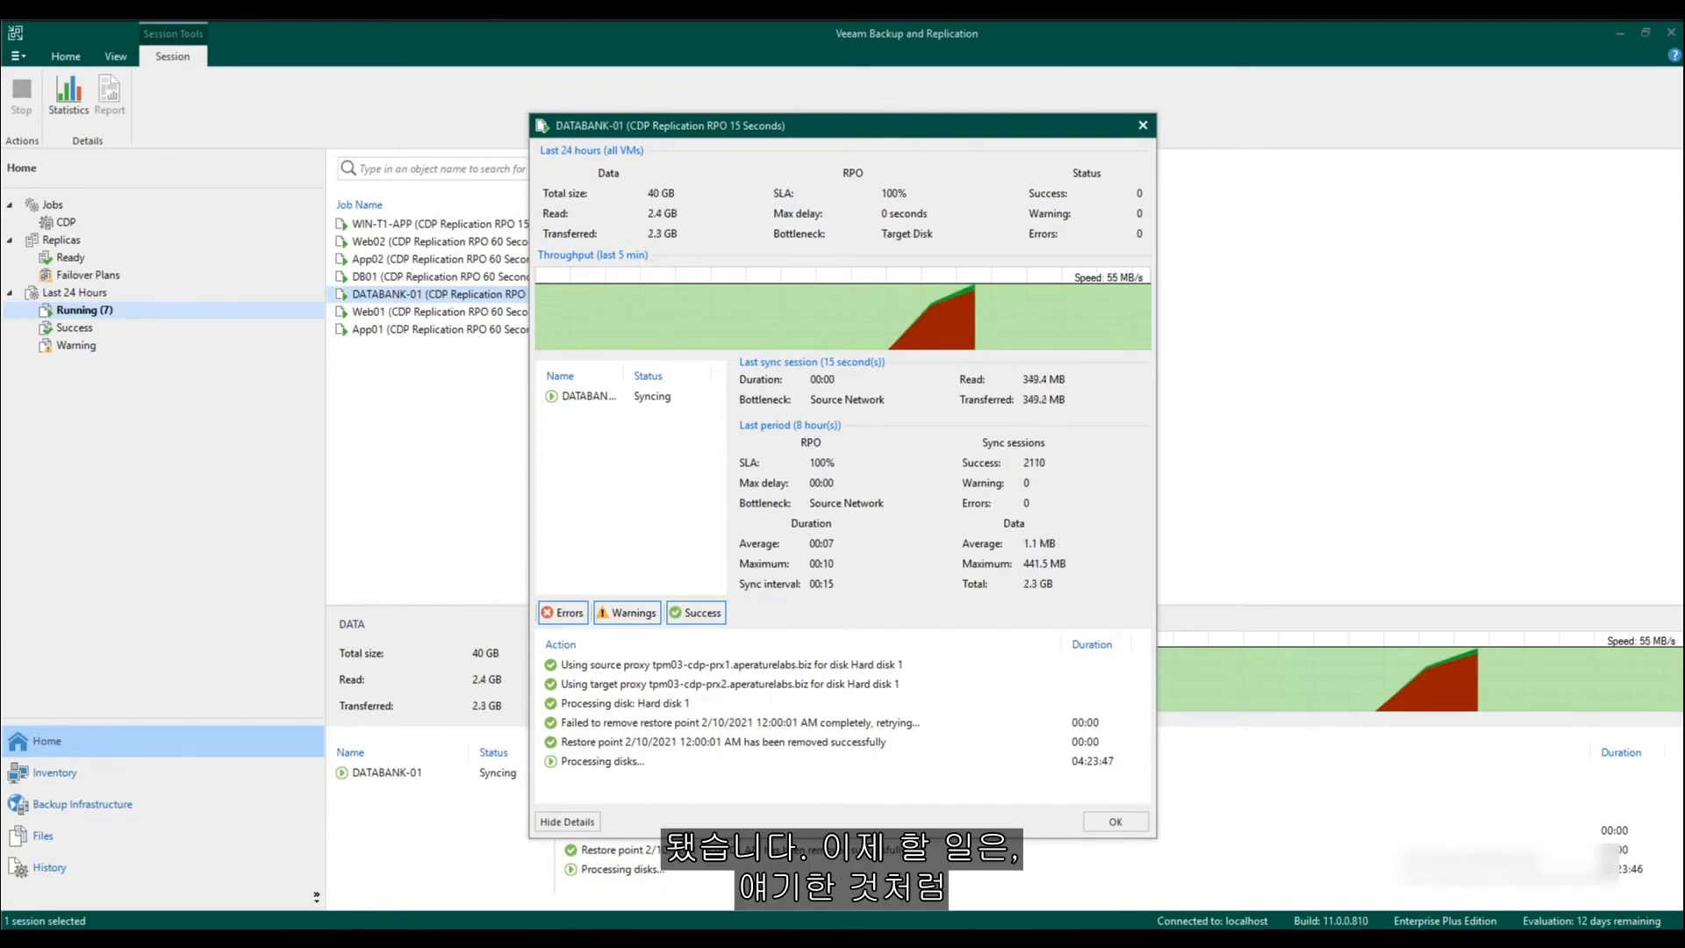
# - Switch to the ownCloud web page in the browser and refresh its file list to check for the copied disc image
pyautogui.moveTo(323, 940)
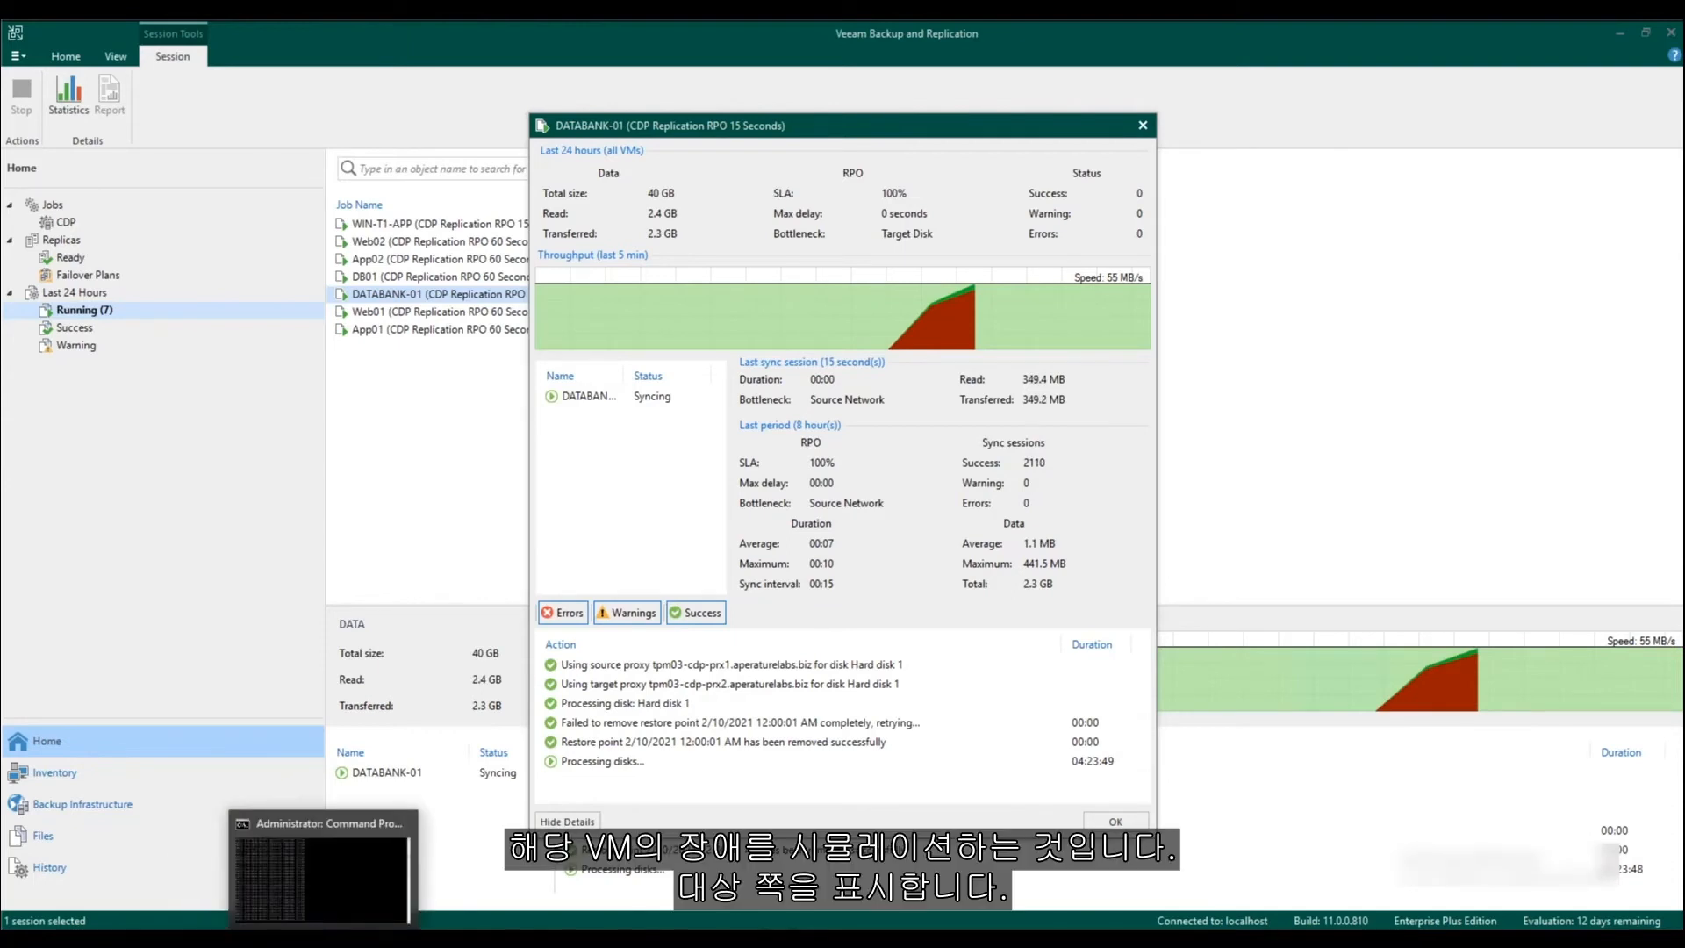
pyautogui.click(319, 877)
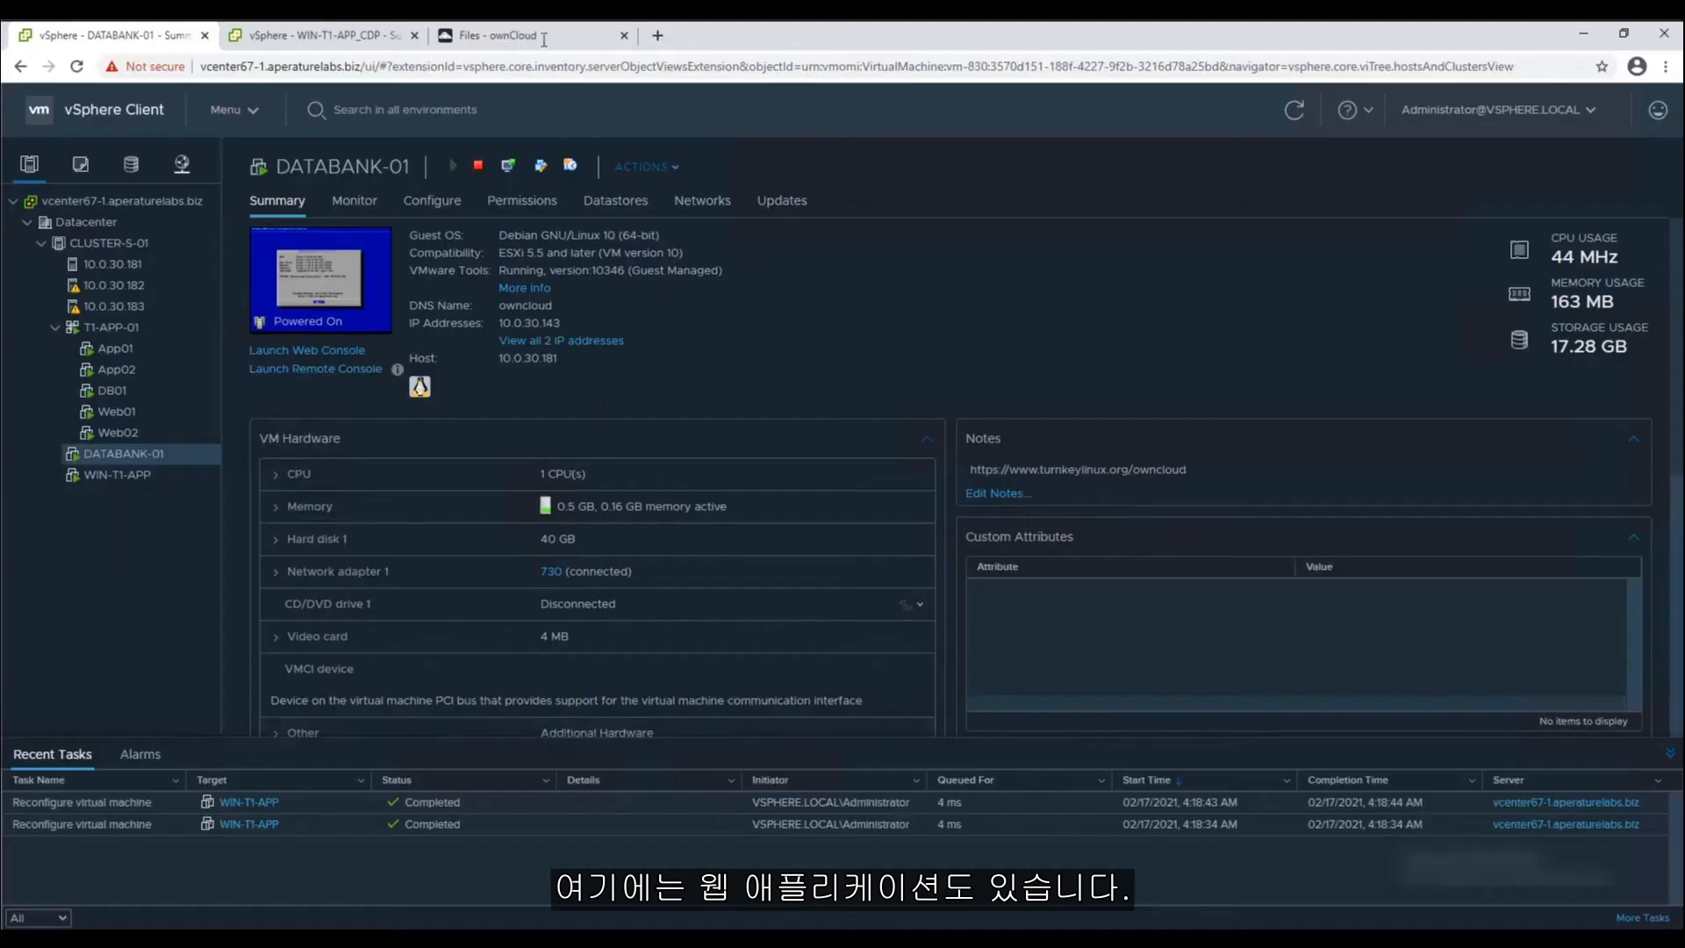
pyautogui.click(539, 28)
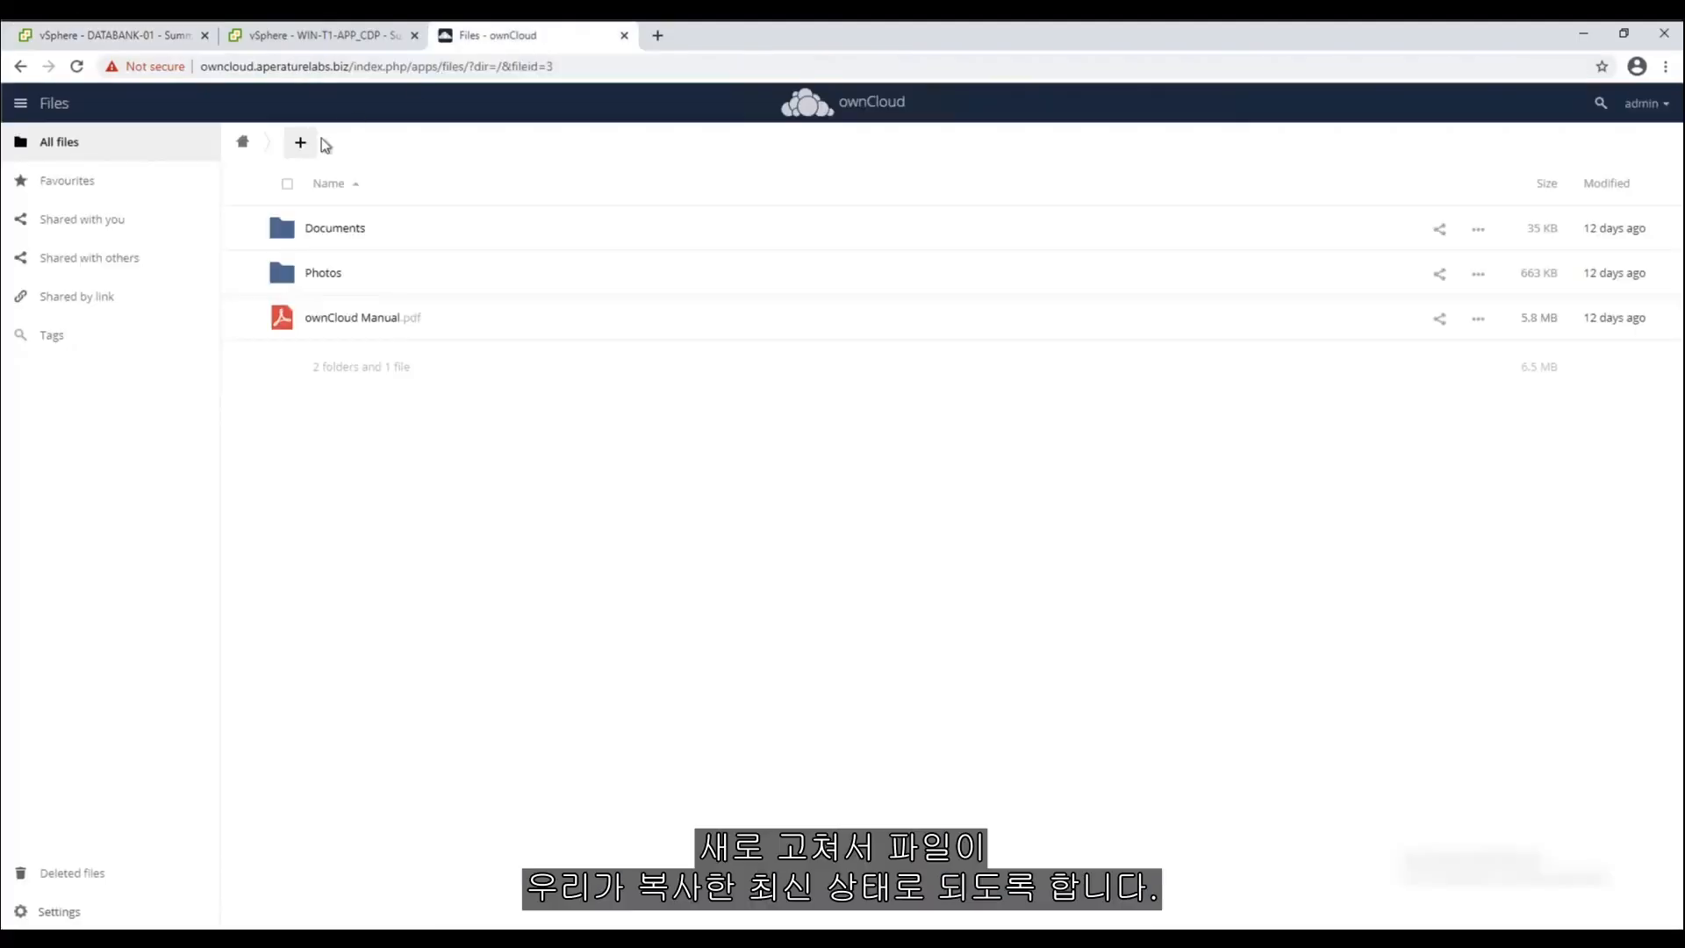
pyautogui.click(77, 65)
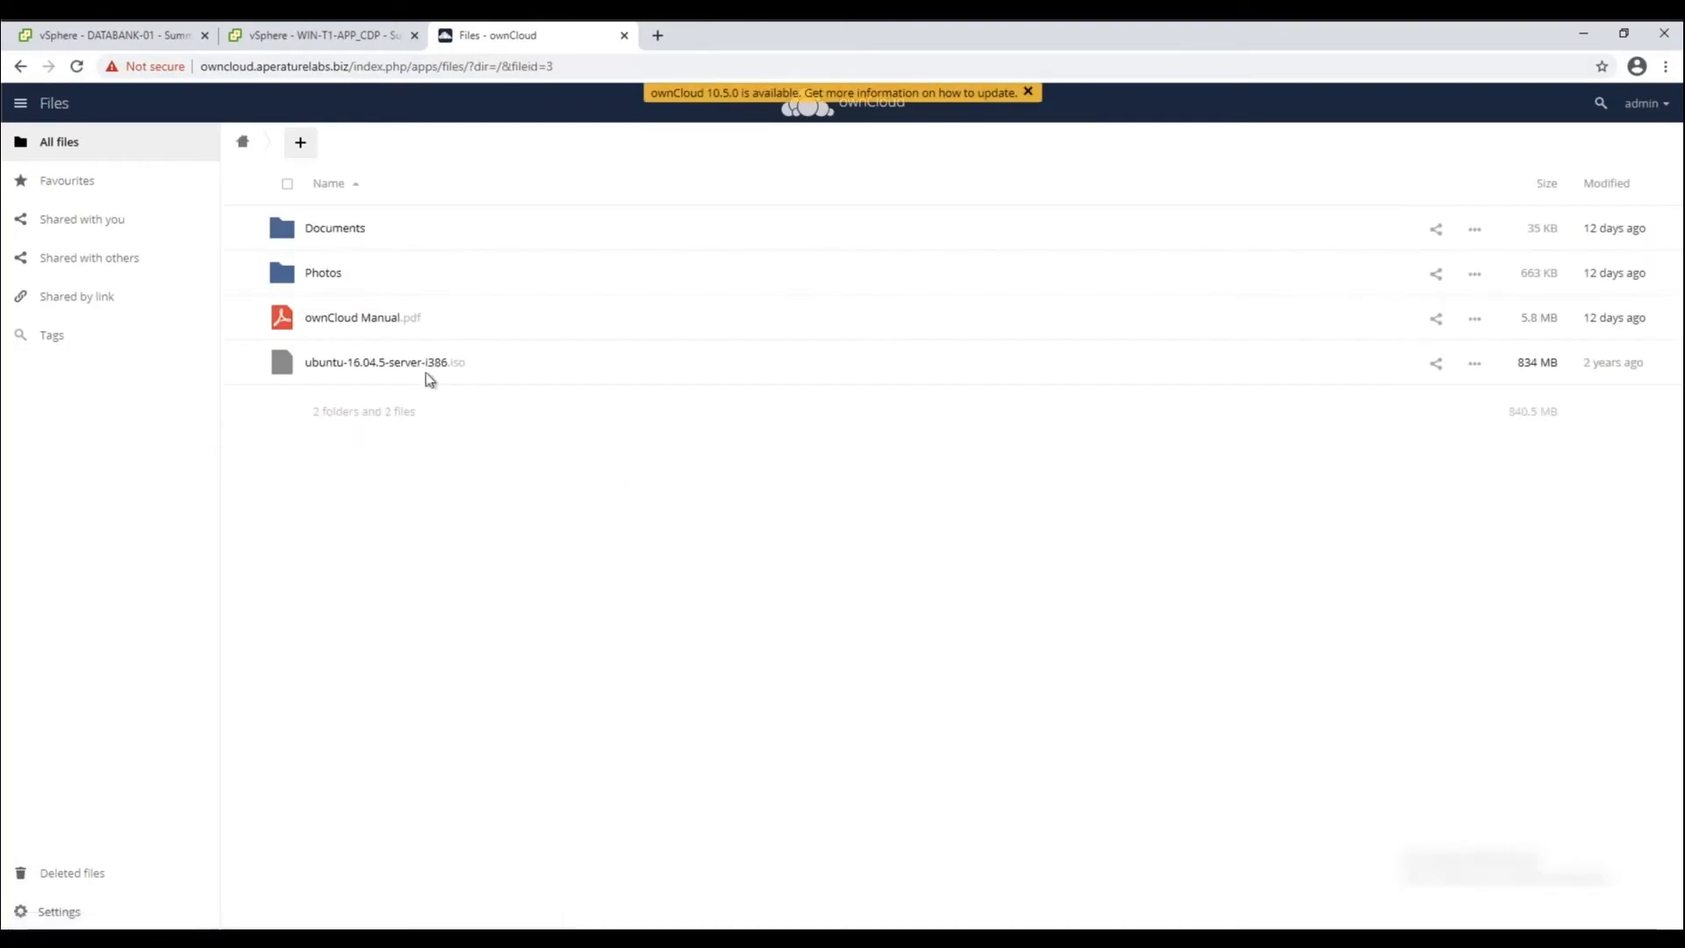
# - Switch to the source vCenter in the browser and power off the DATABANK-01 VM, confirming the action
pyautogui.click(150, 39)
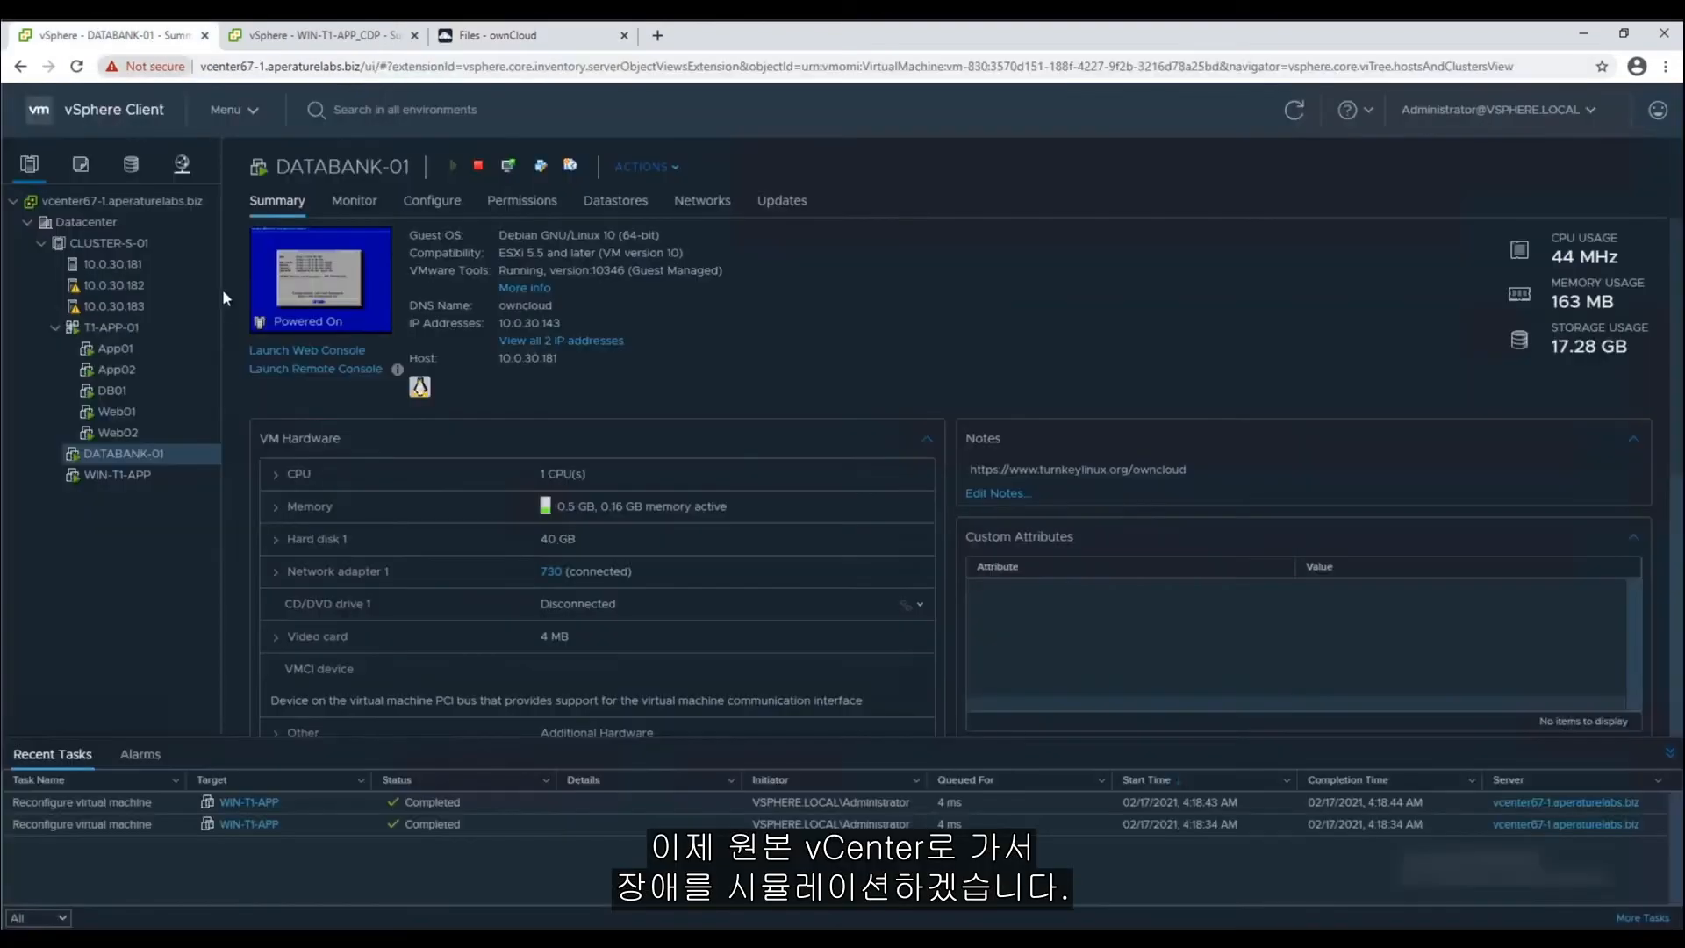
pyautogui.rightClick(144, 453)
pyautogui.moveTo(305, 327)
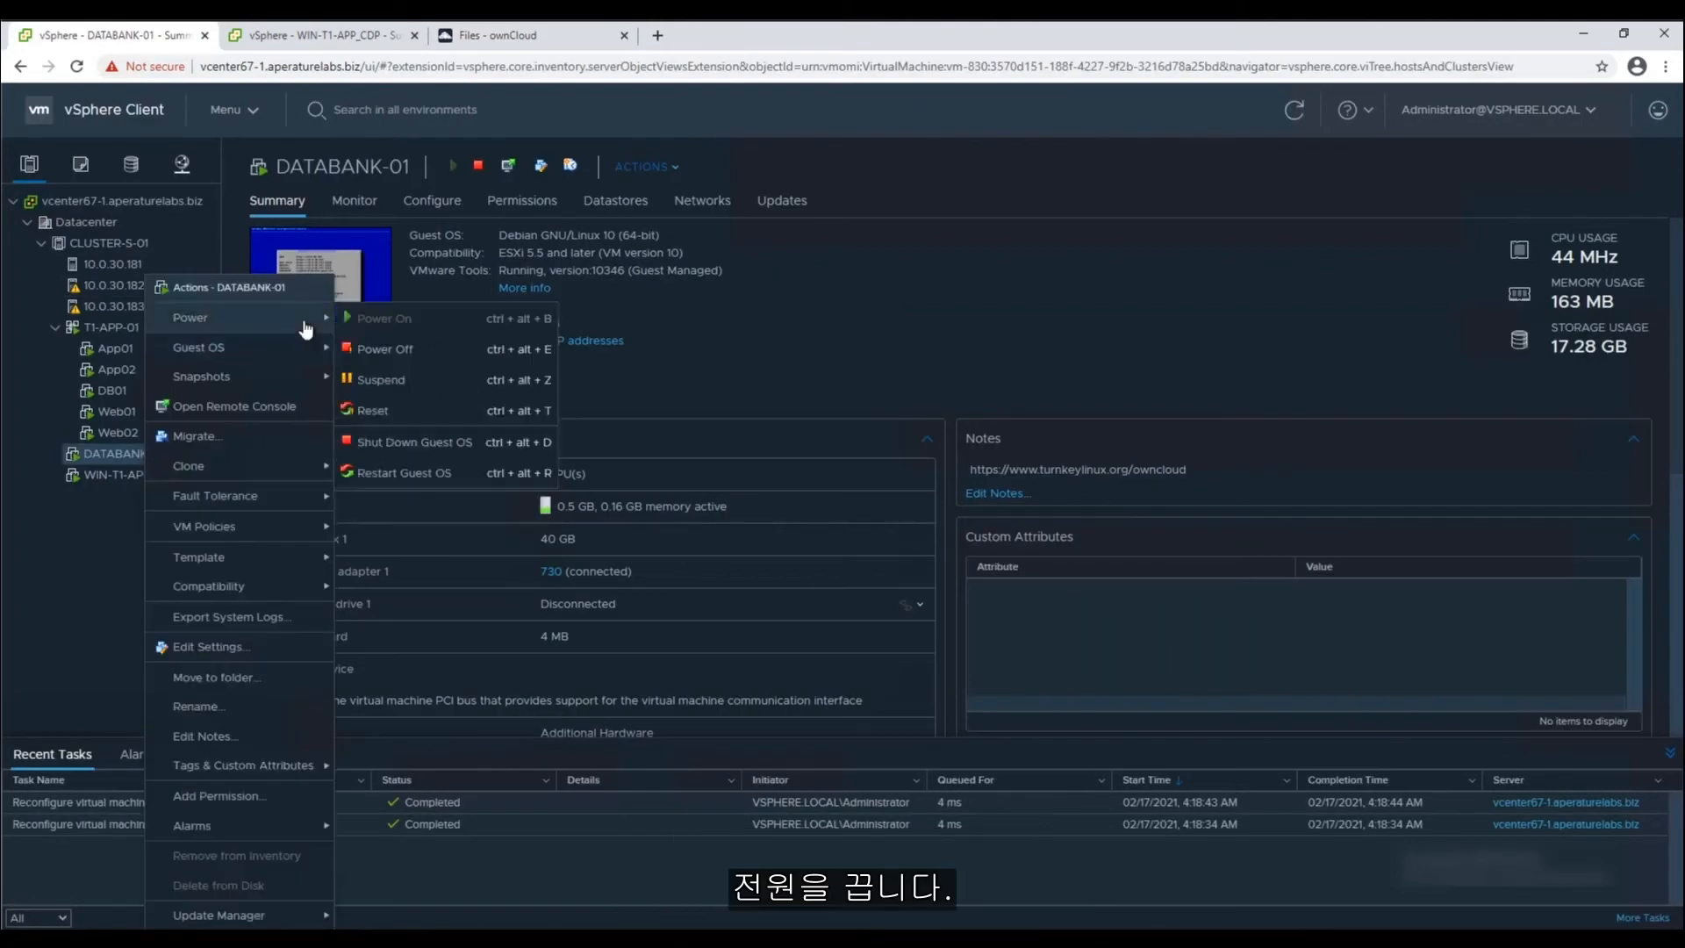
pyautogui.click(400, 350)
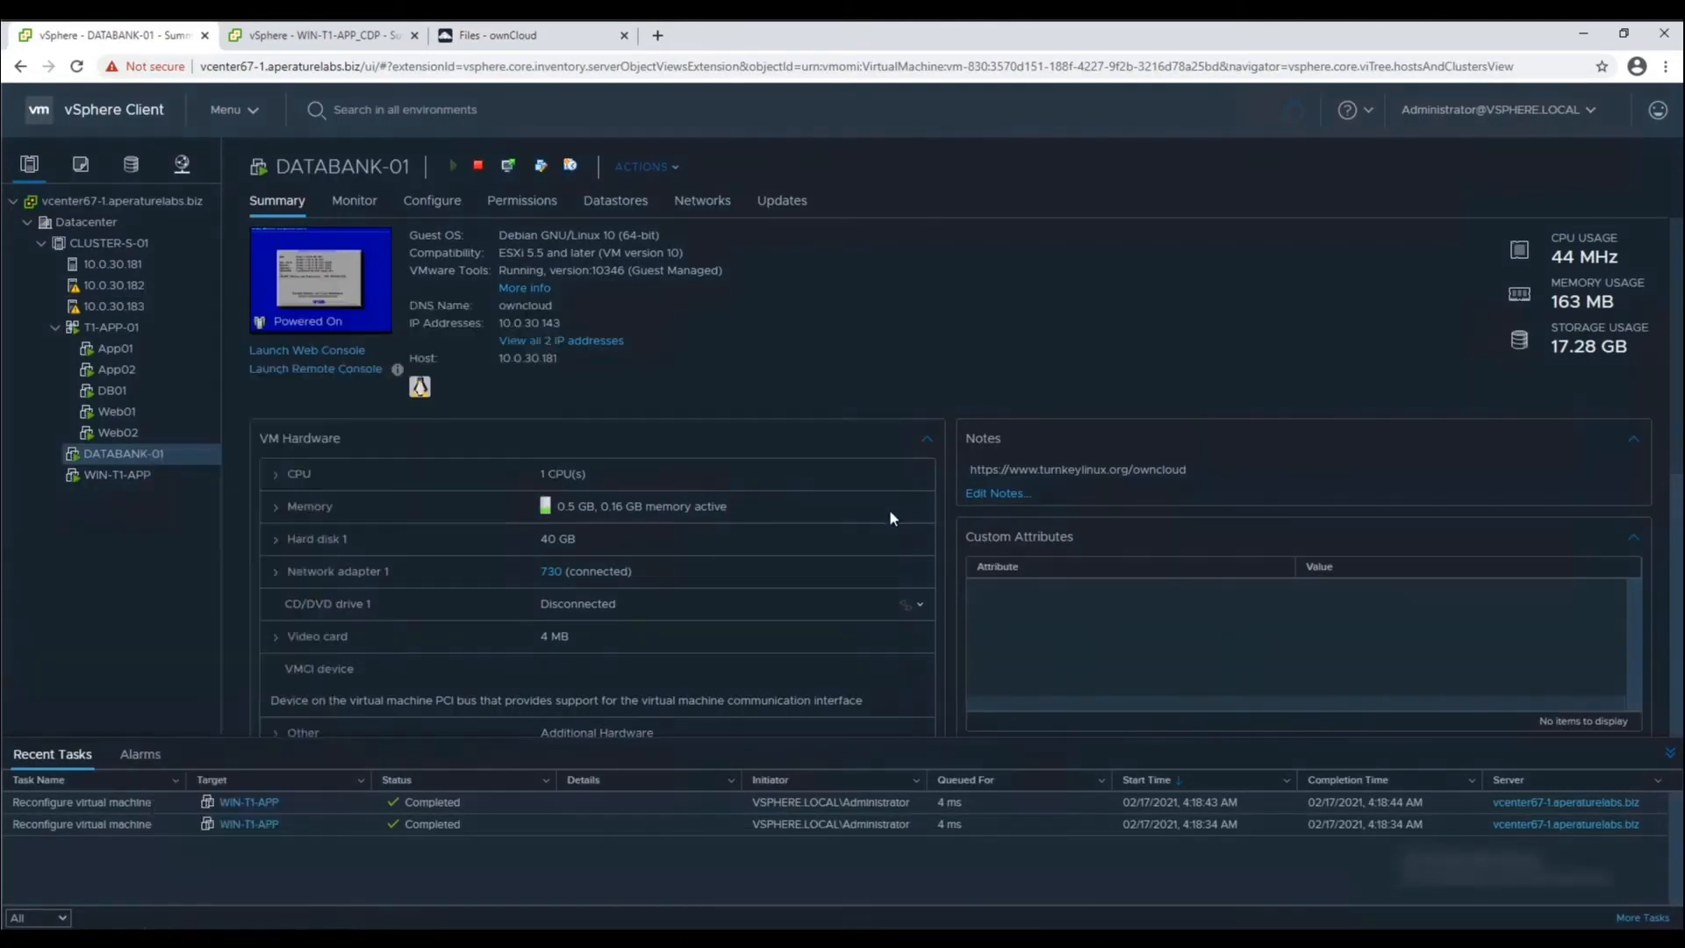
pyautogui.click(1045, 562)
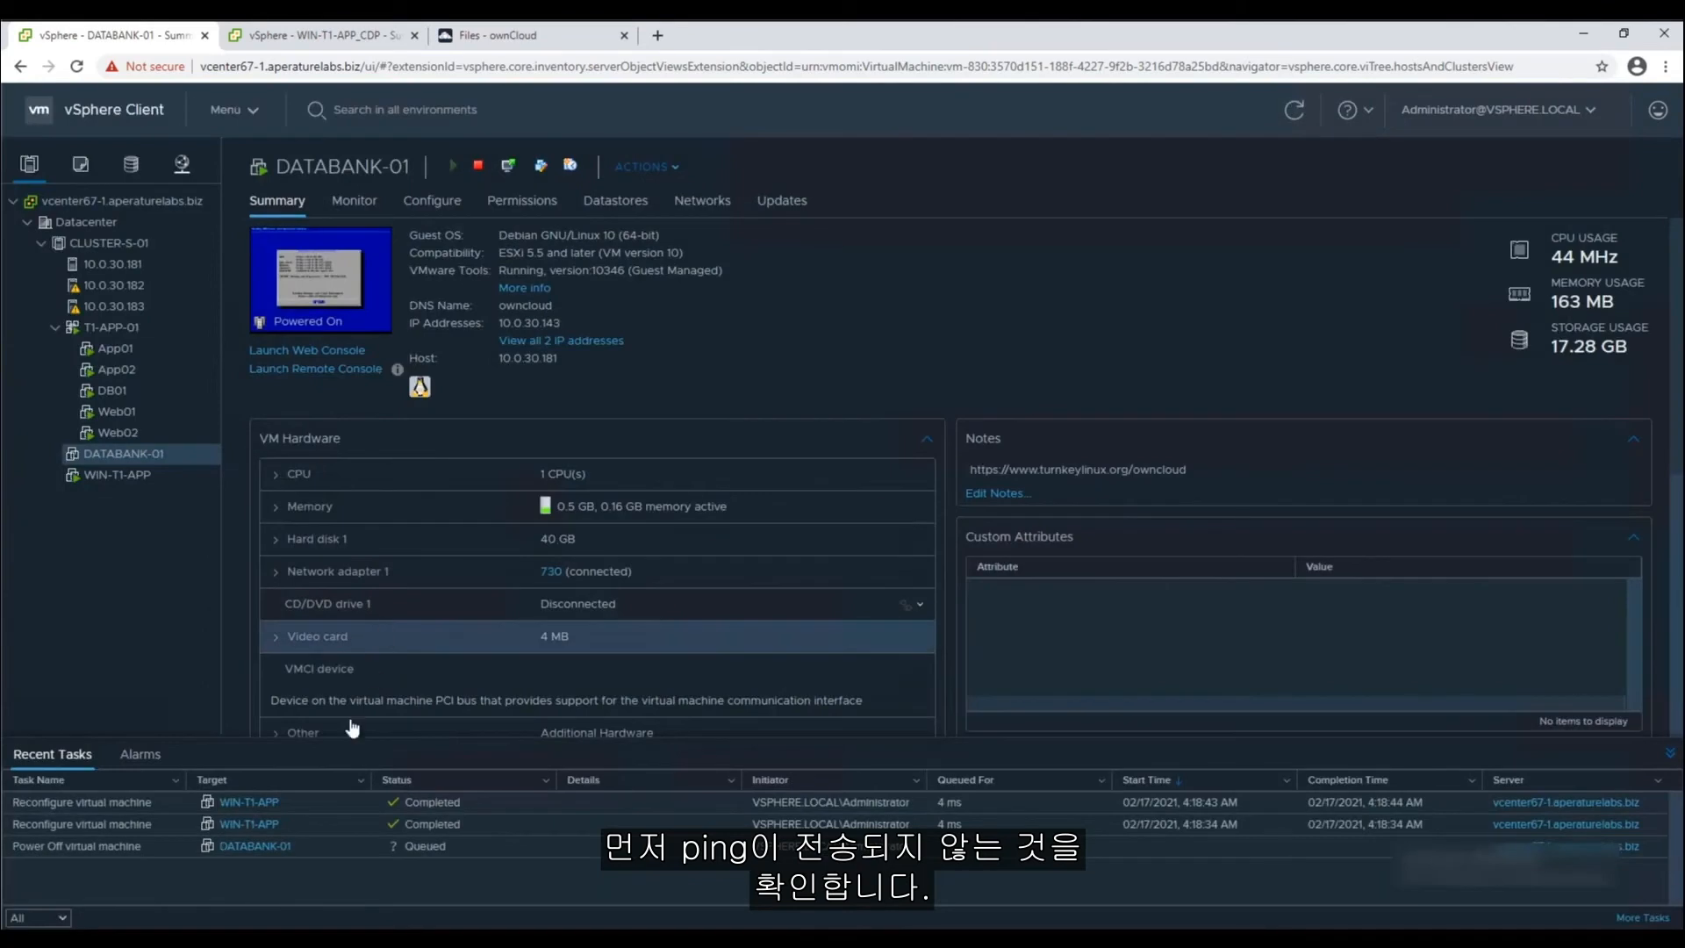
# - Bring up the running ping of owncloud.aperaturelabs.biz and reload the ownCloud web page to test whether the service responds
pyautogui.hotkey('alt', 'Tab')
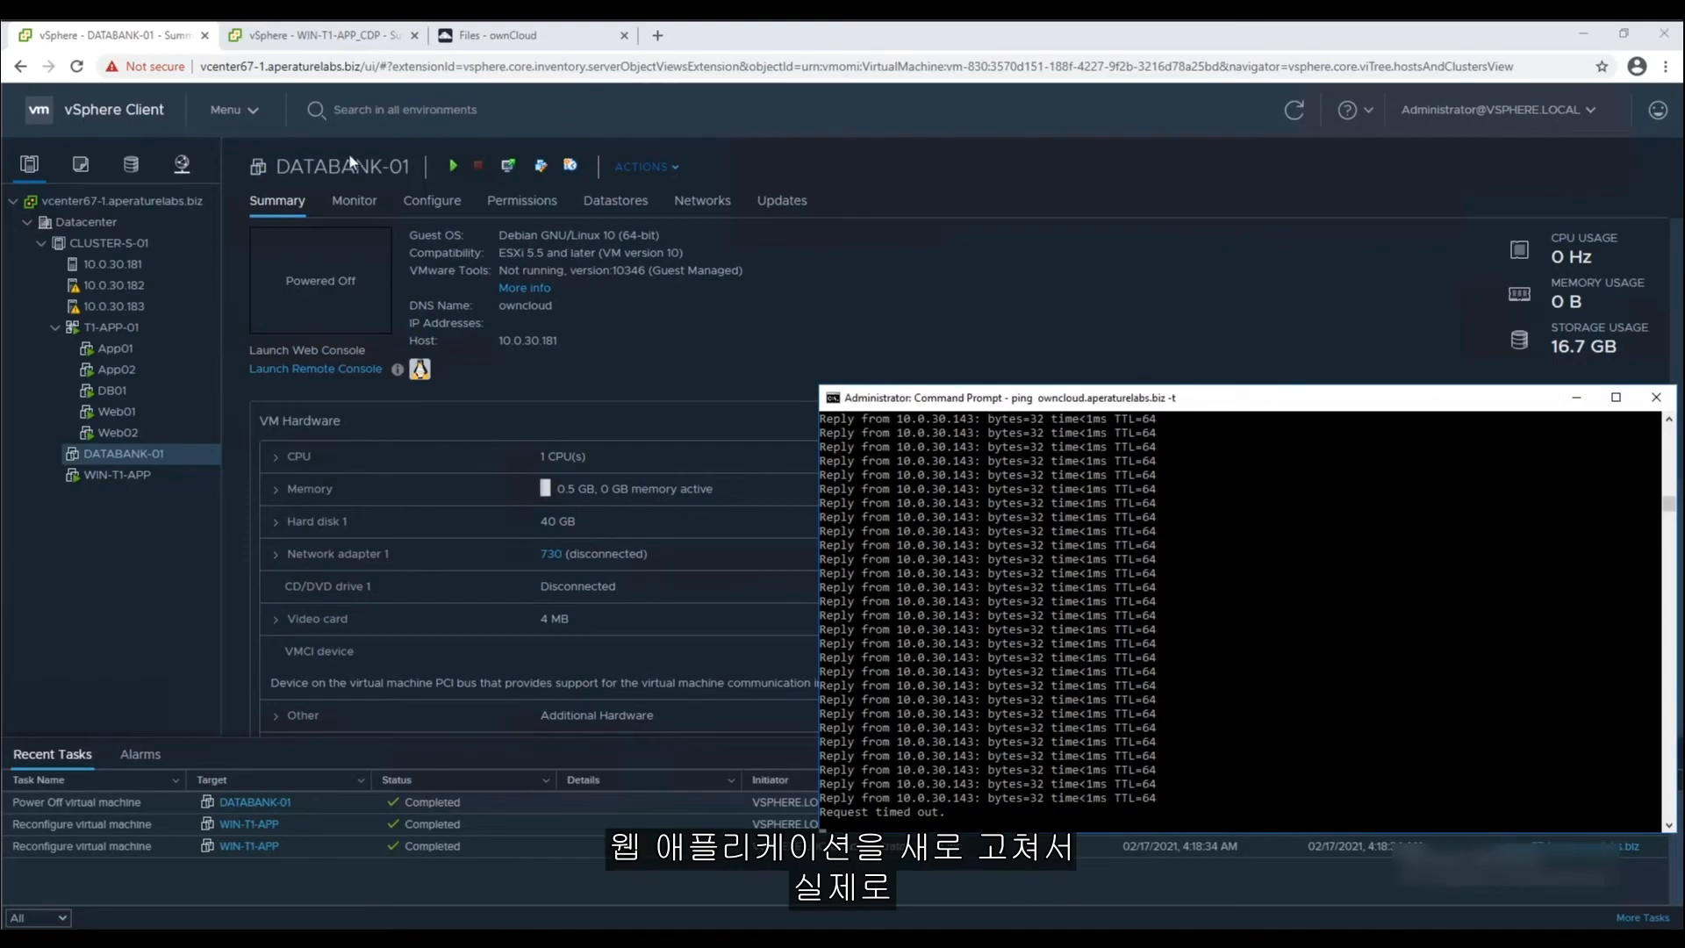
pyautogui.click(491, 35)
pyautogui.click(78, 68)
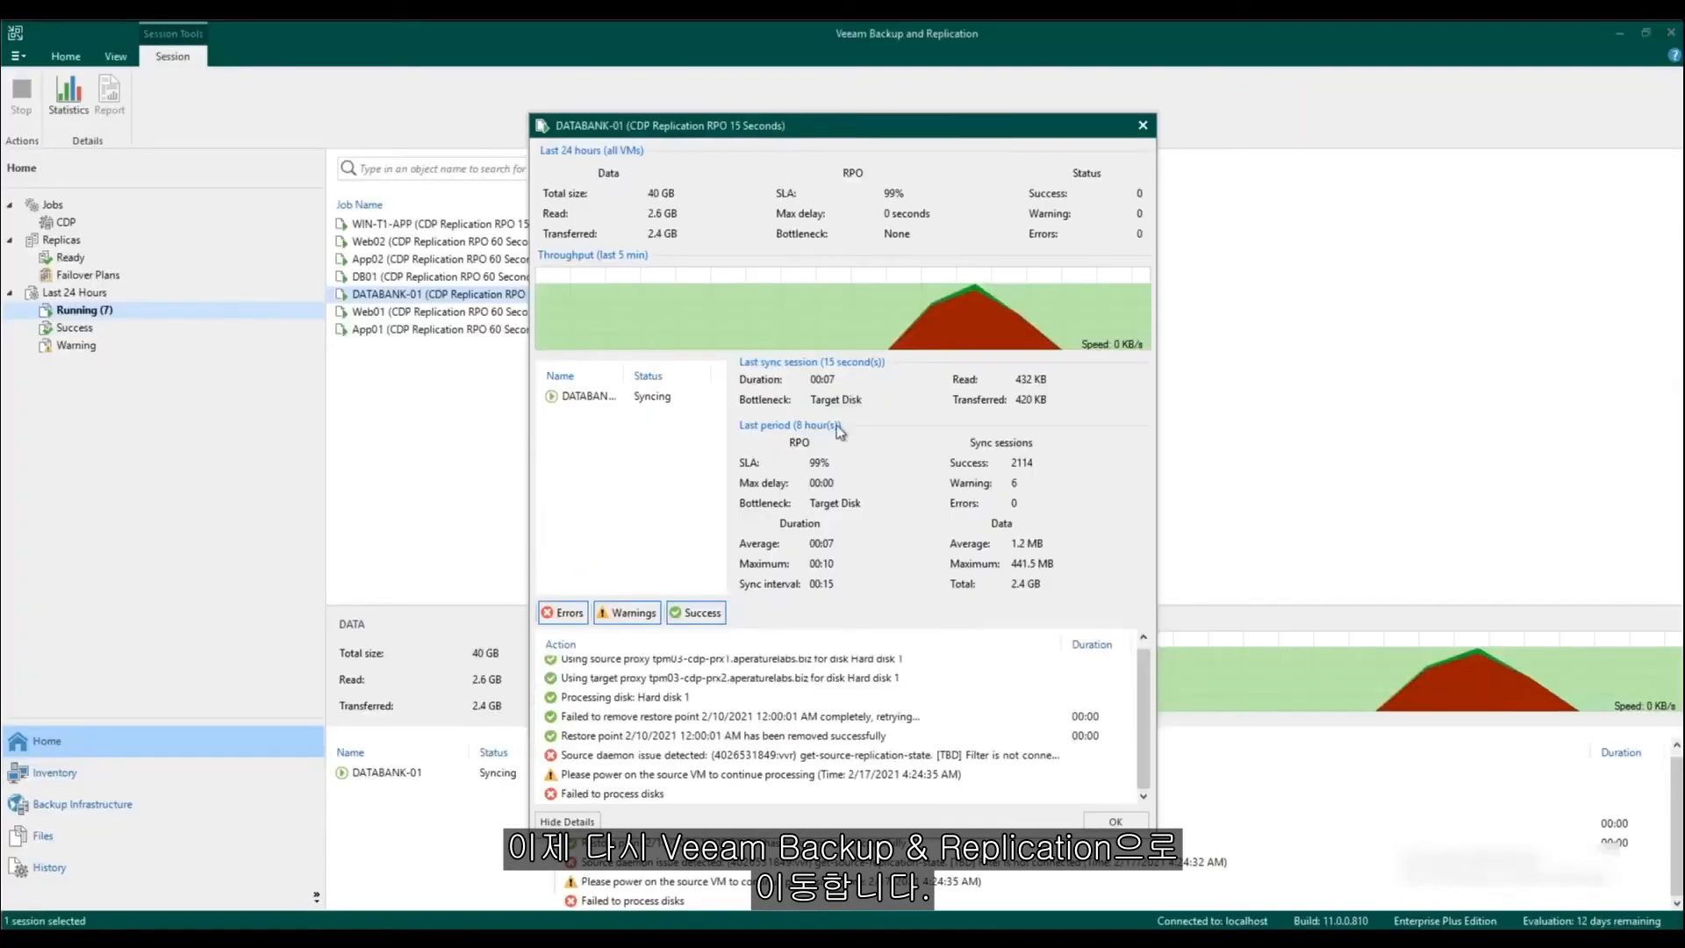
# - In Veeam Backup and Replication, close the DATABANK-01 session statistics and start a Failover Now for the DATABANK-01 replica
pyautogui.click(1142, 126)
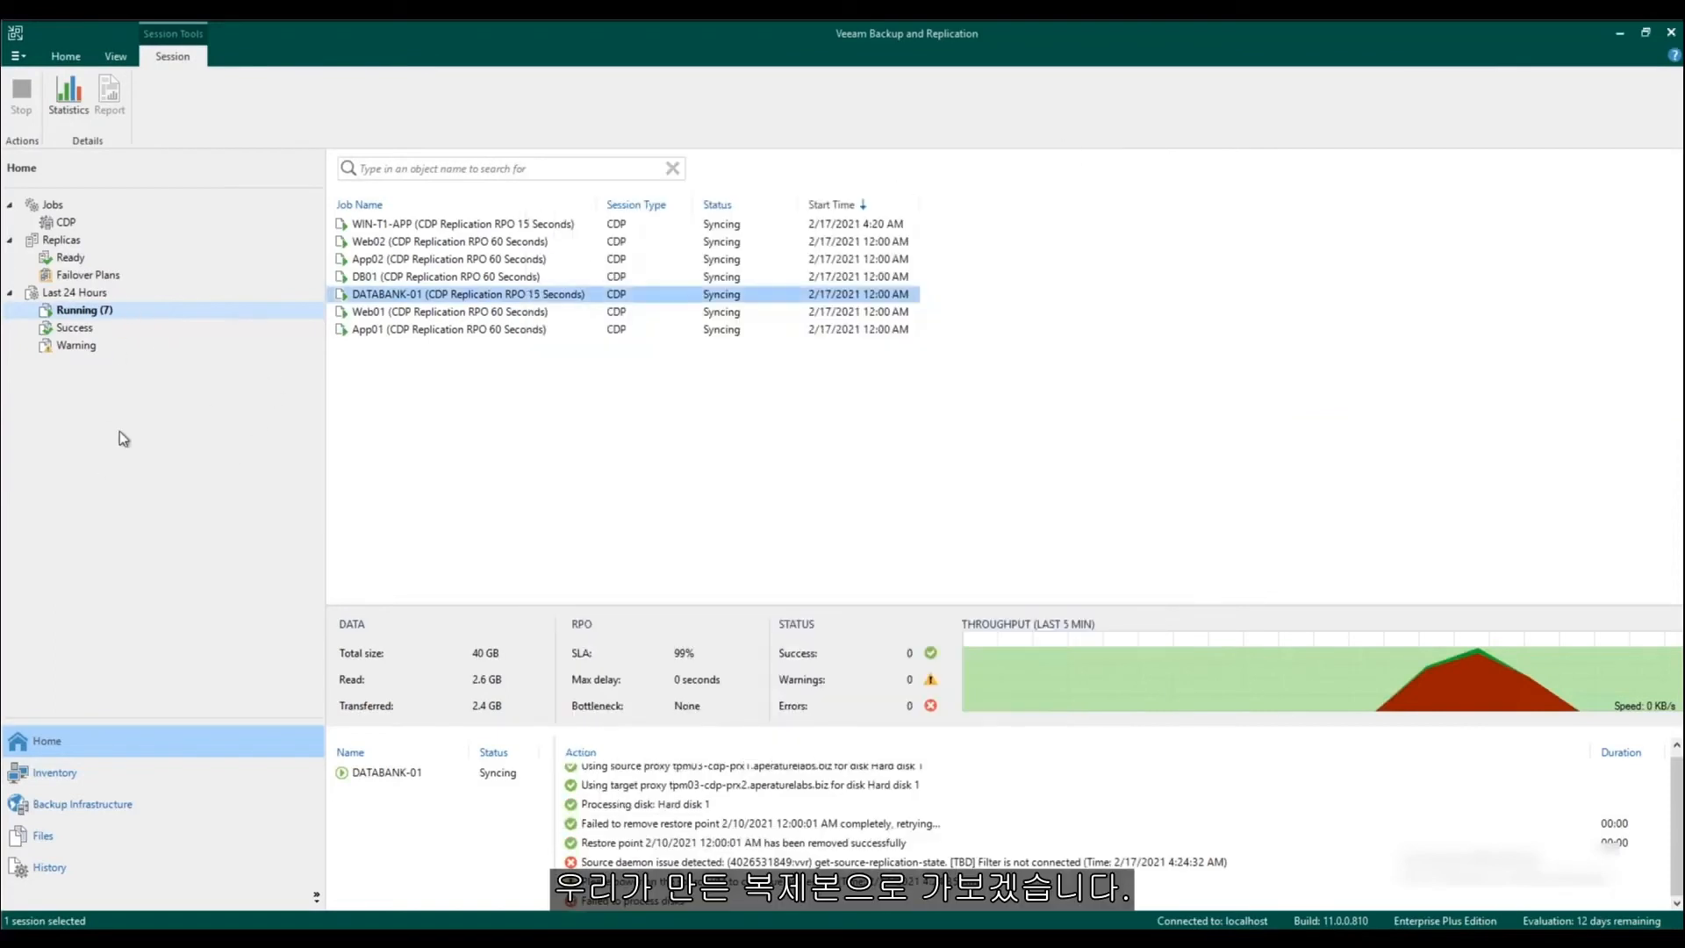
pyautogui.click(63, 240)
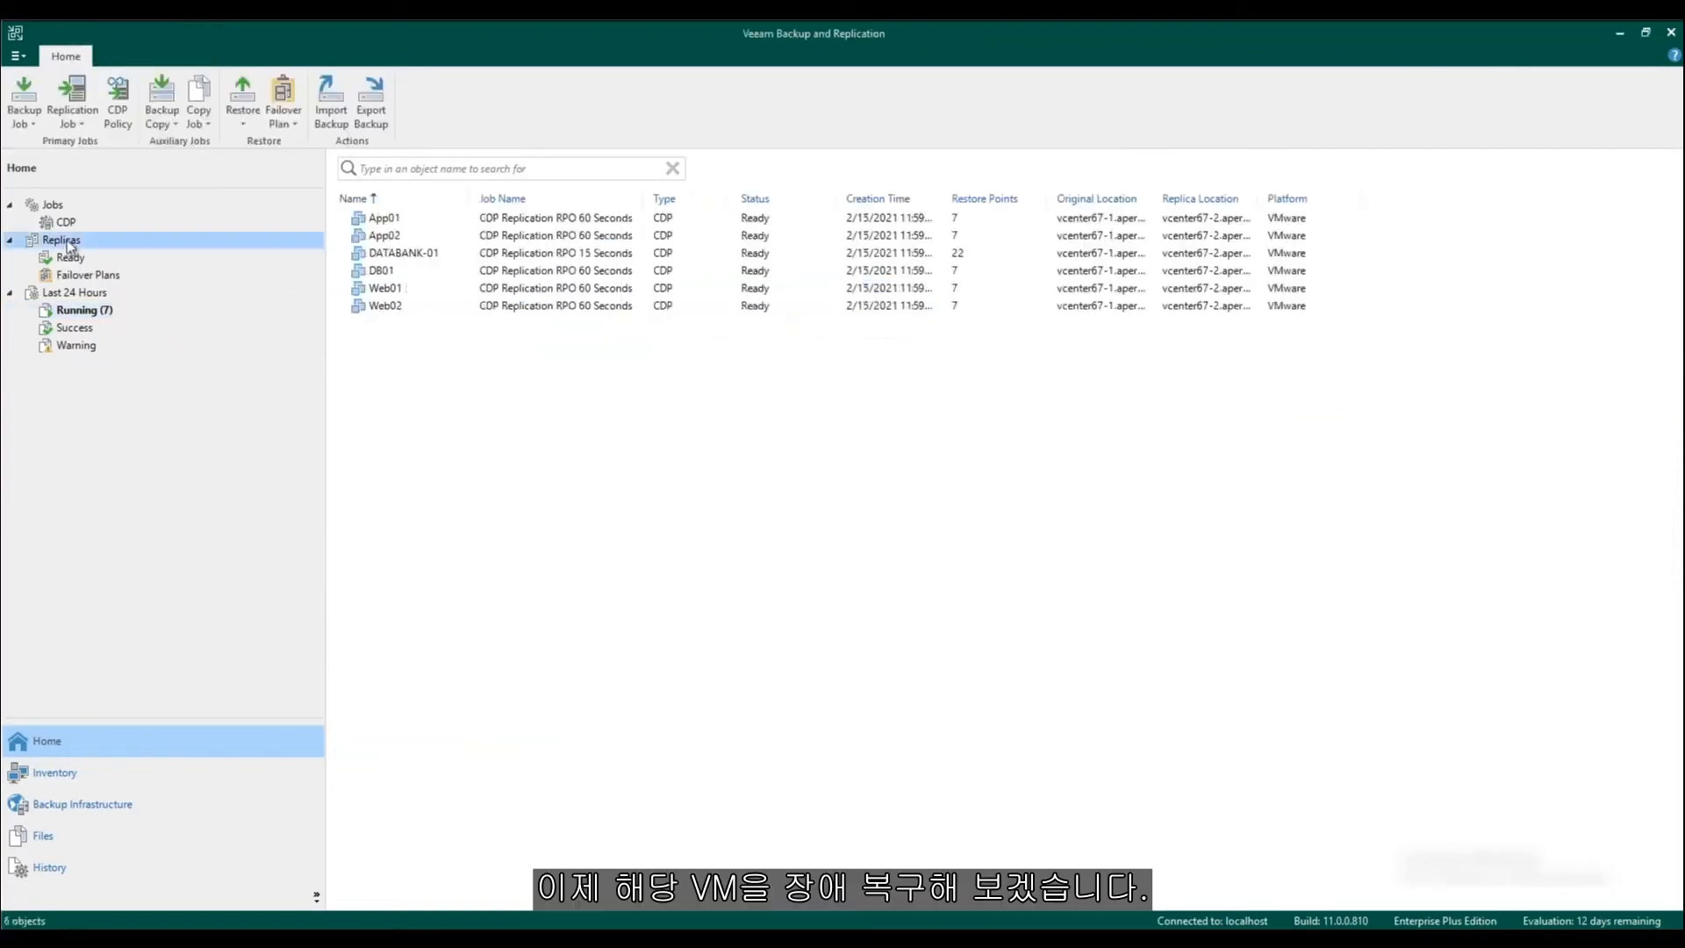
pyautogui.rightClick(411, 254)
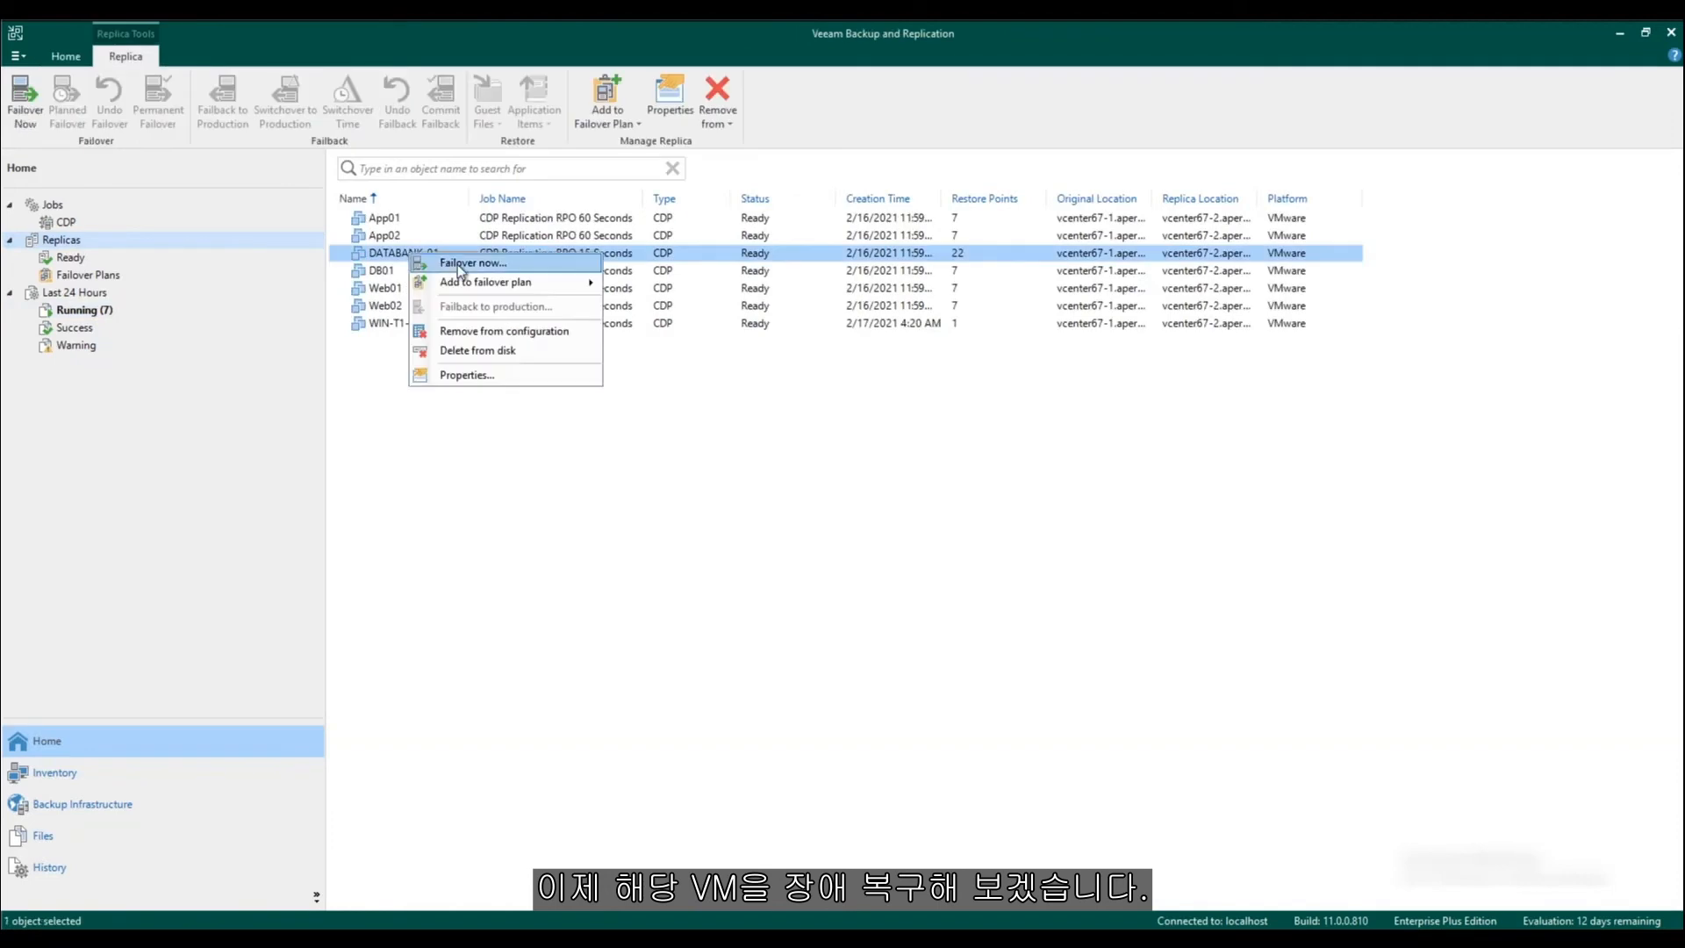
pyautogui.click(461, 264)
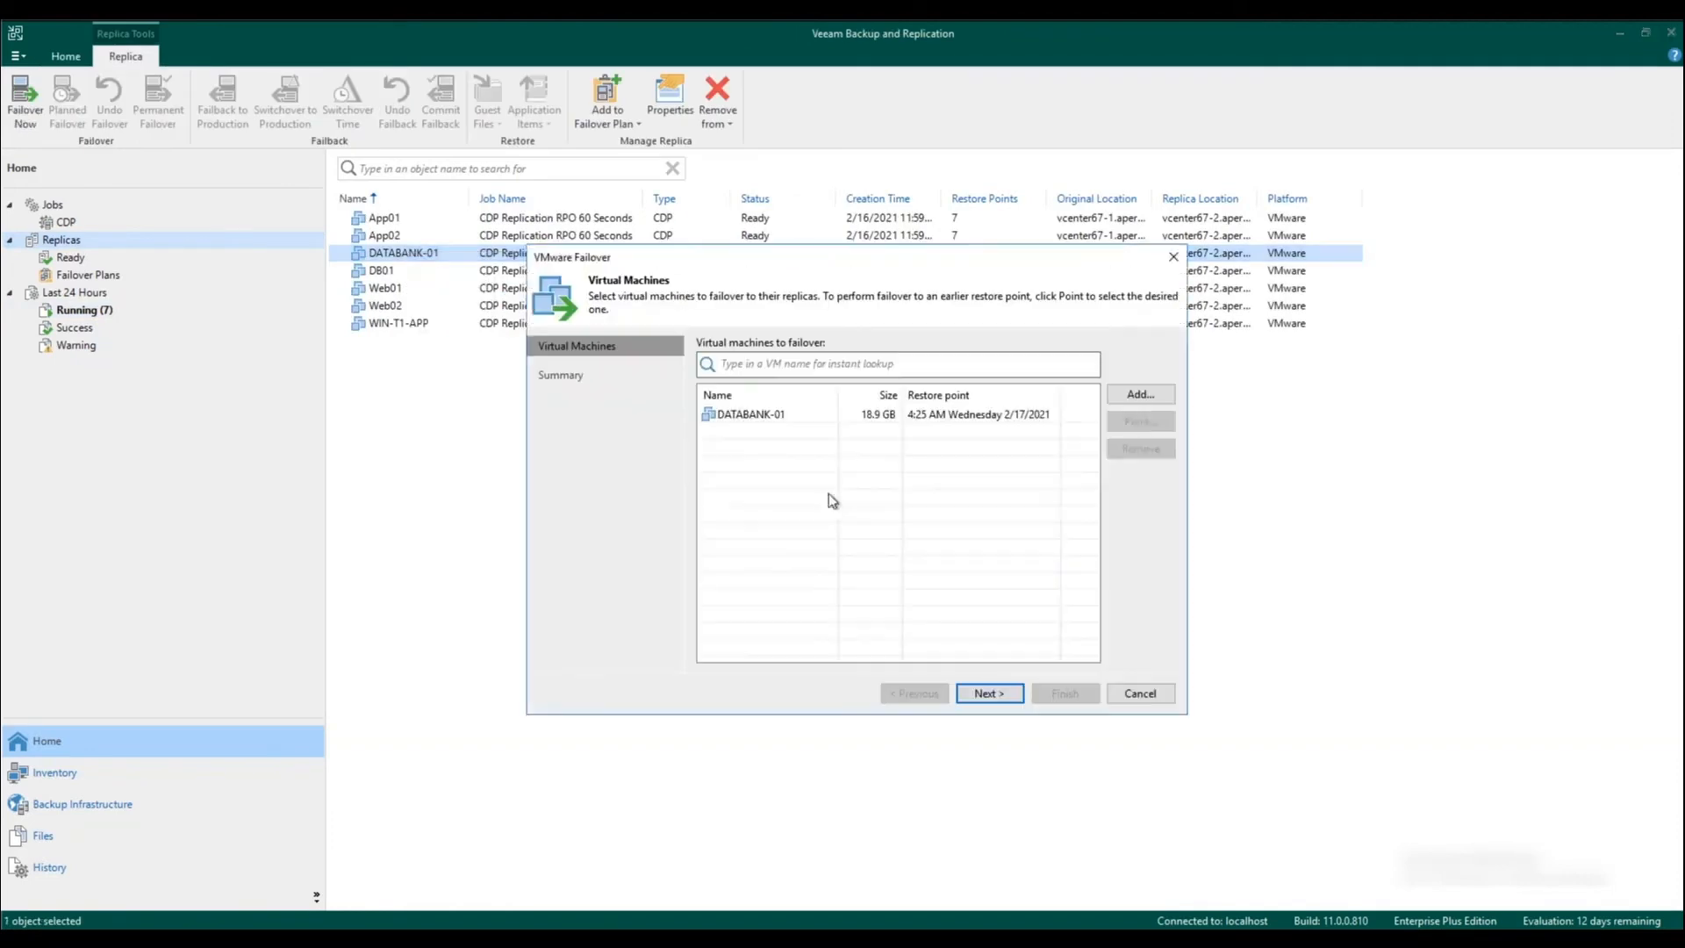
# - Set DATABANK-01's restore point to the point in time February 17, 2021 4:23:15 AM and run the failover
pyautogui.click(799, 416)
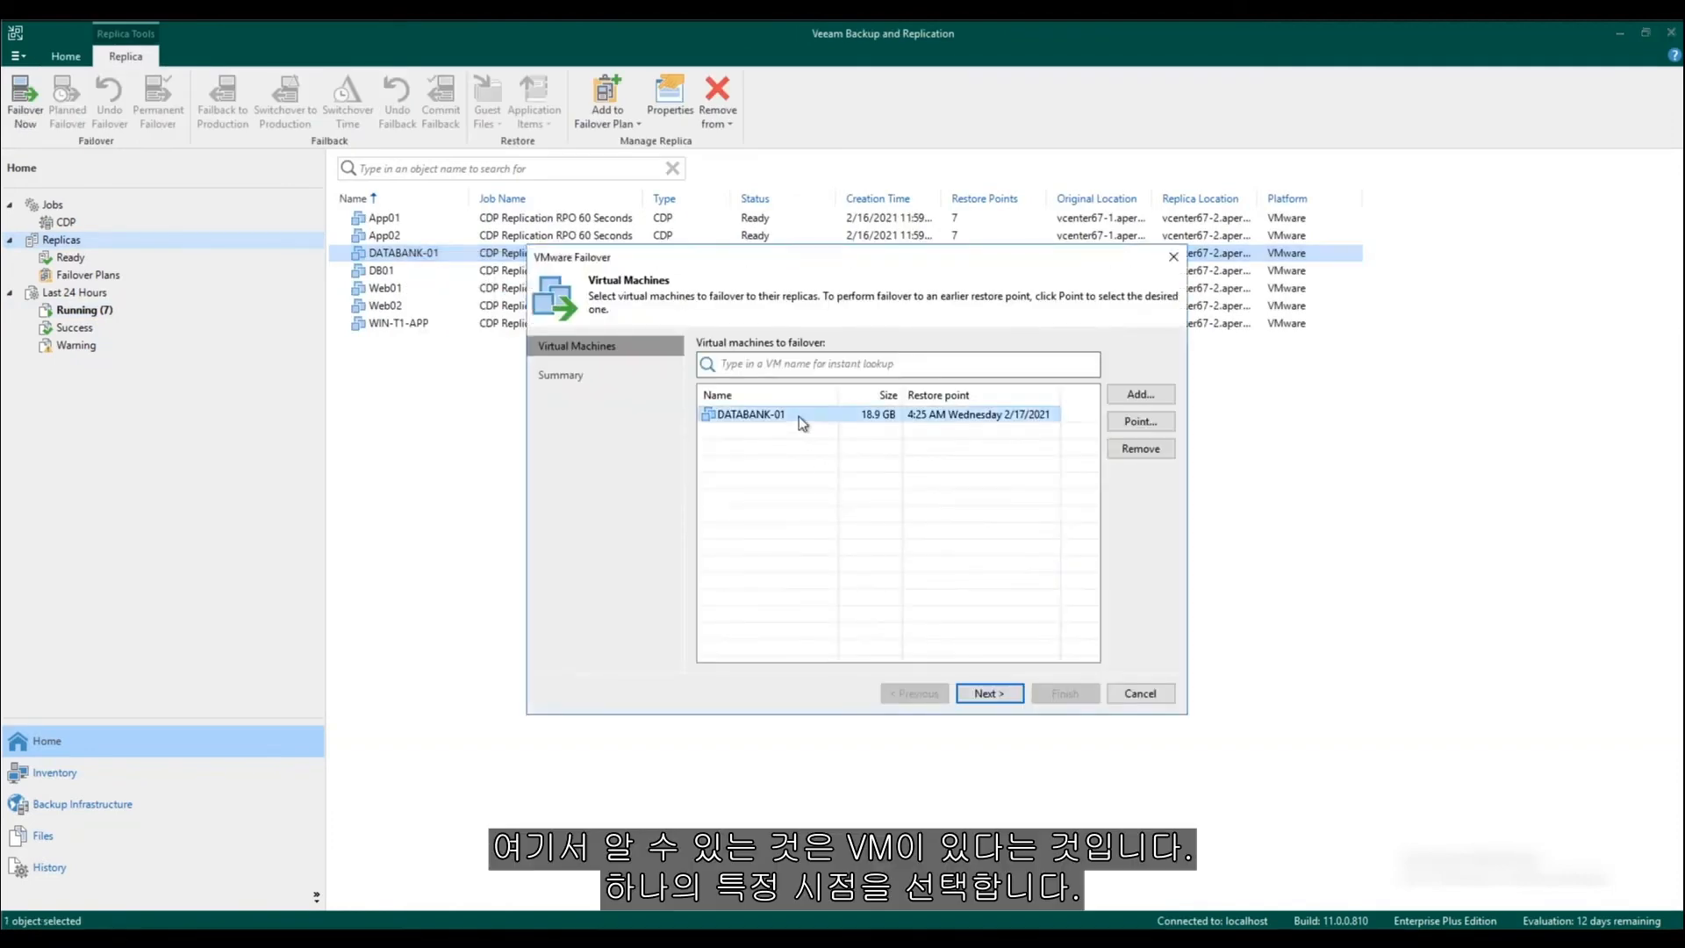
pyautogui.click(1134, 423)
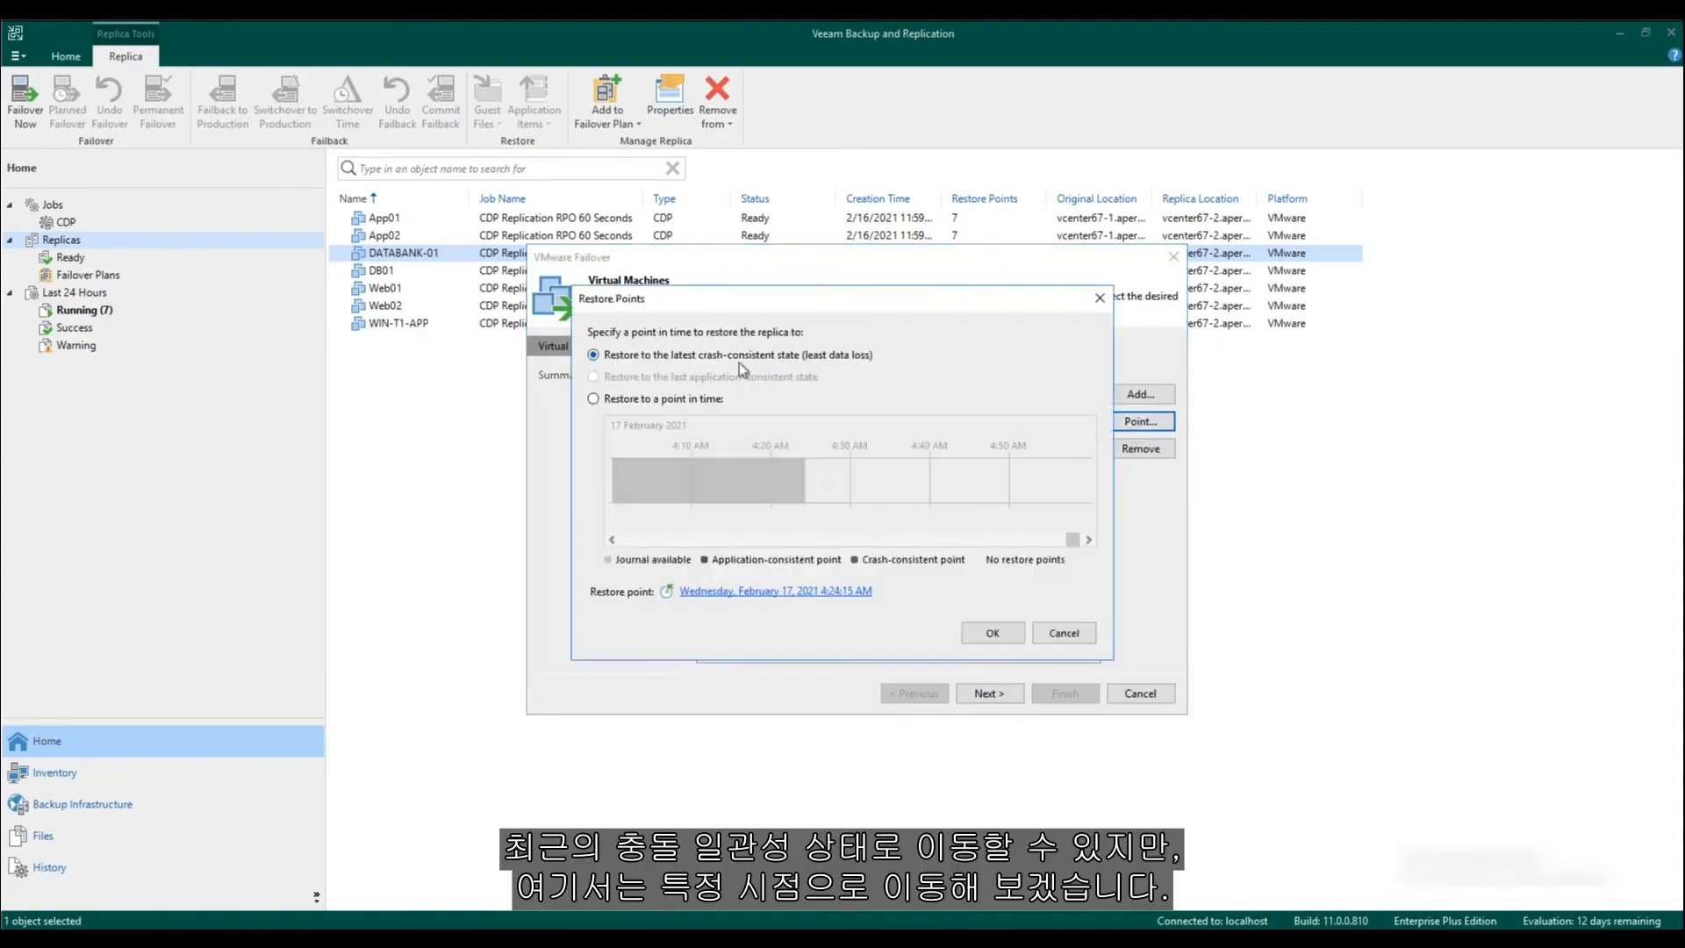
pyautogui.click(686, 400)
pyautogui.moveTo(804, 514); pyautogui.dragTo(793, 520)
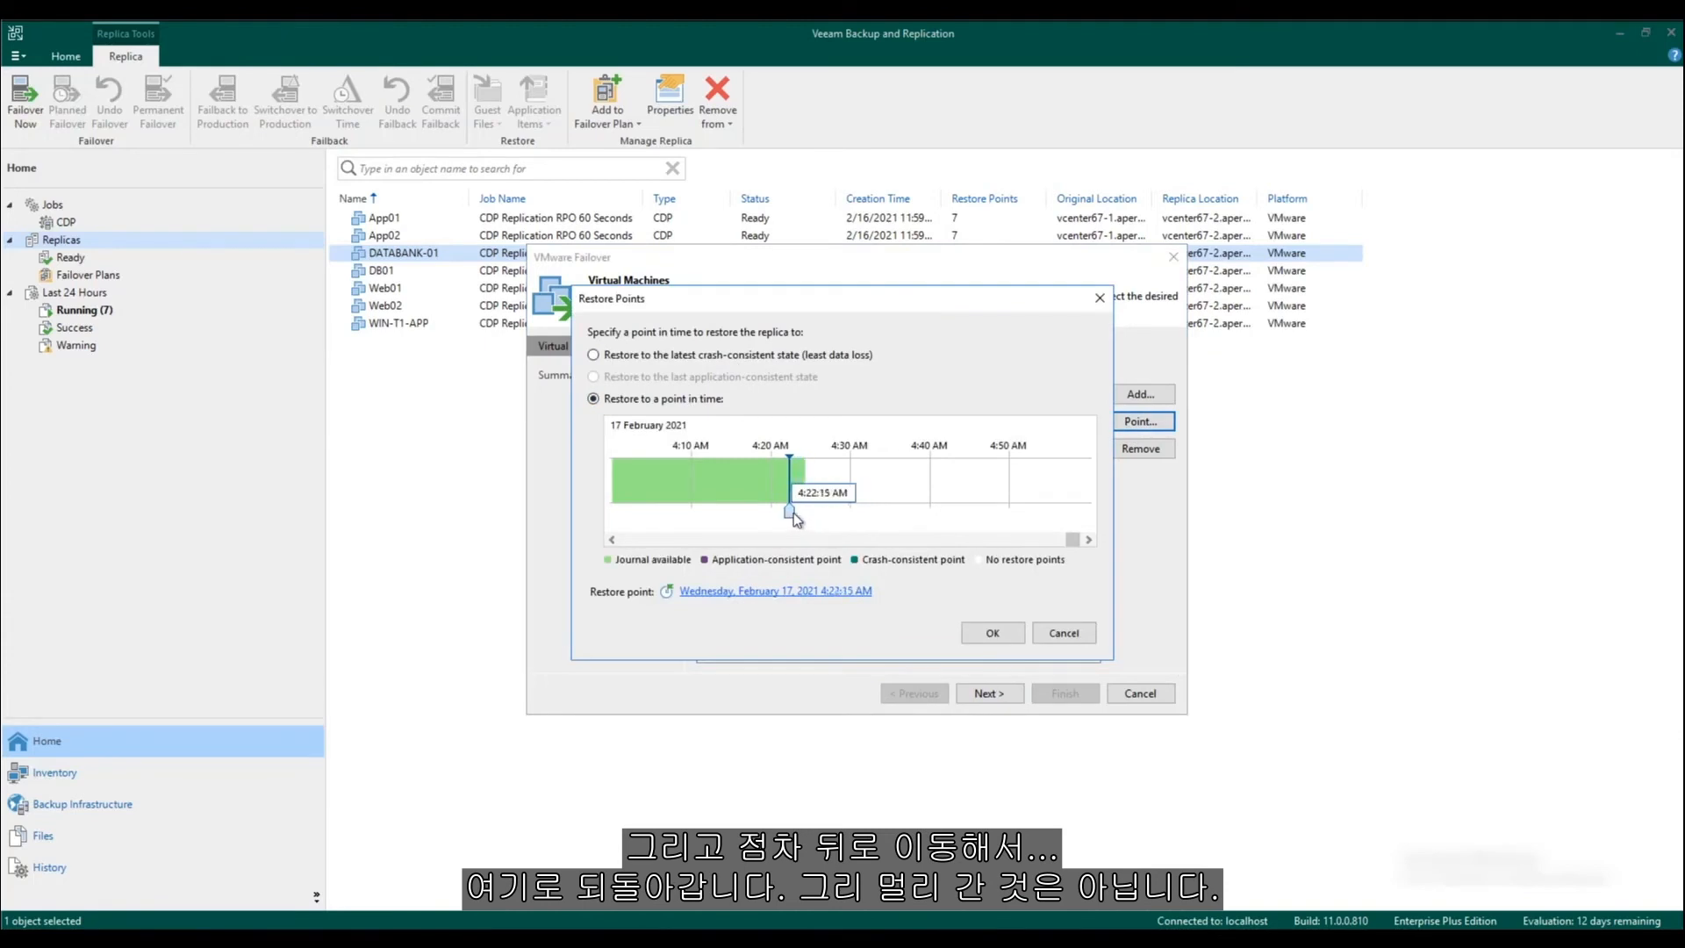
pyautogui.moveTo(797, 514); pyautogui.dragTo(798, 514)
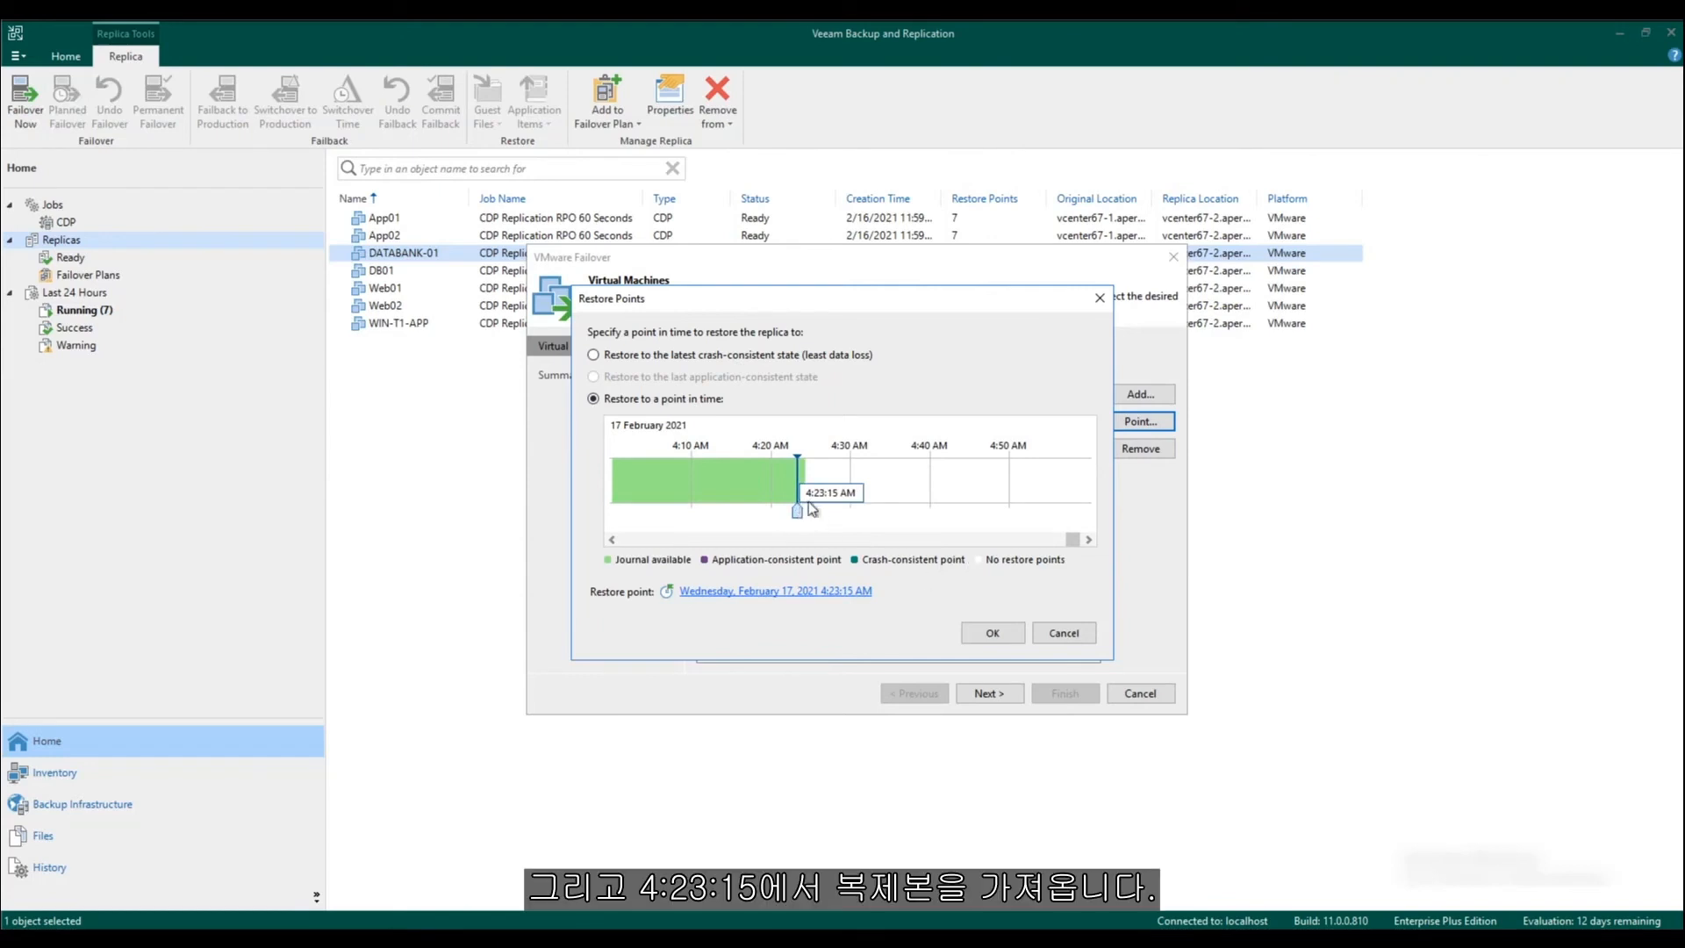
pyautogui.moveTo(796, 516); pyautogui.dragTo(800, 517)
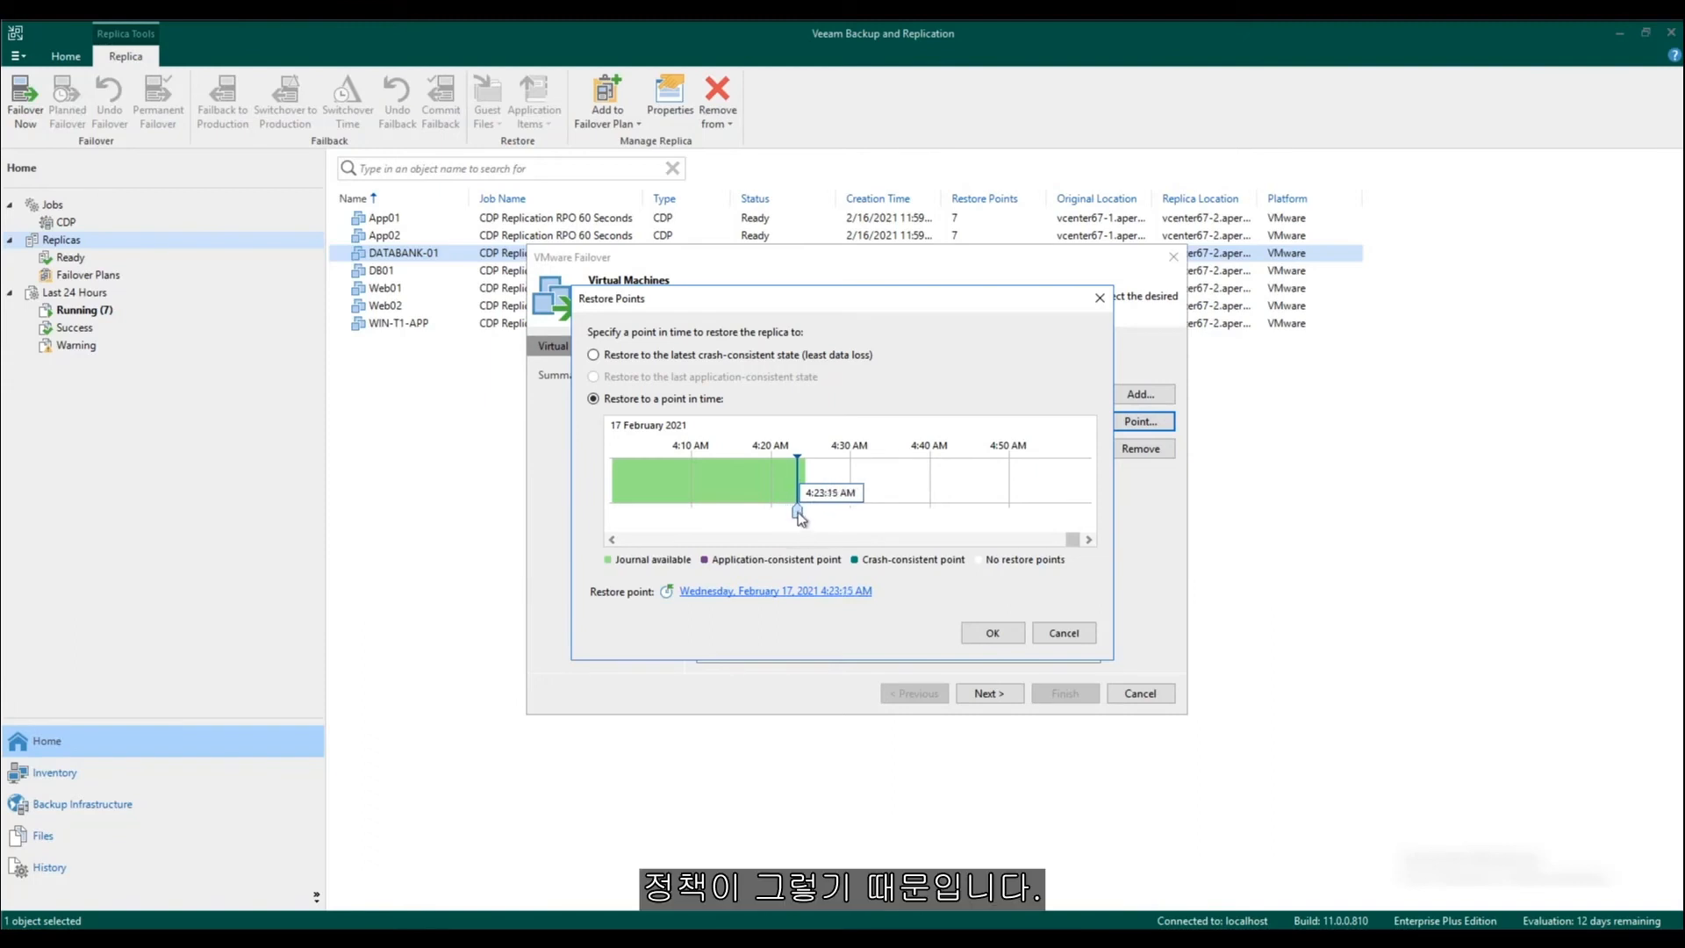
pyautogui.click(981, 631)
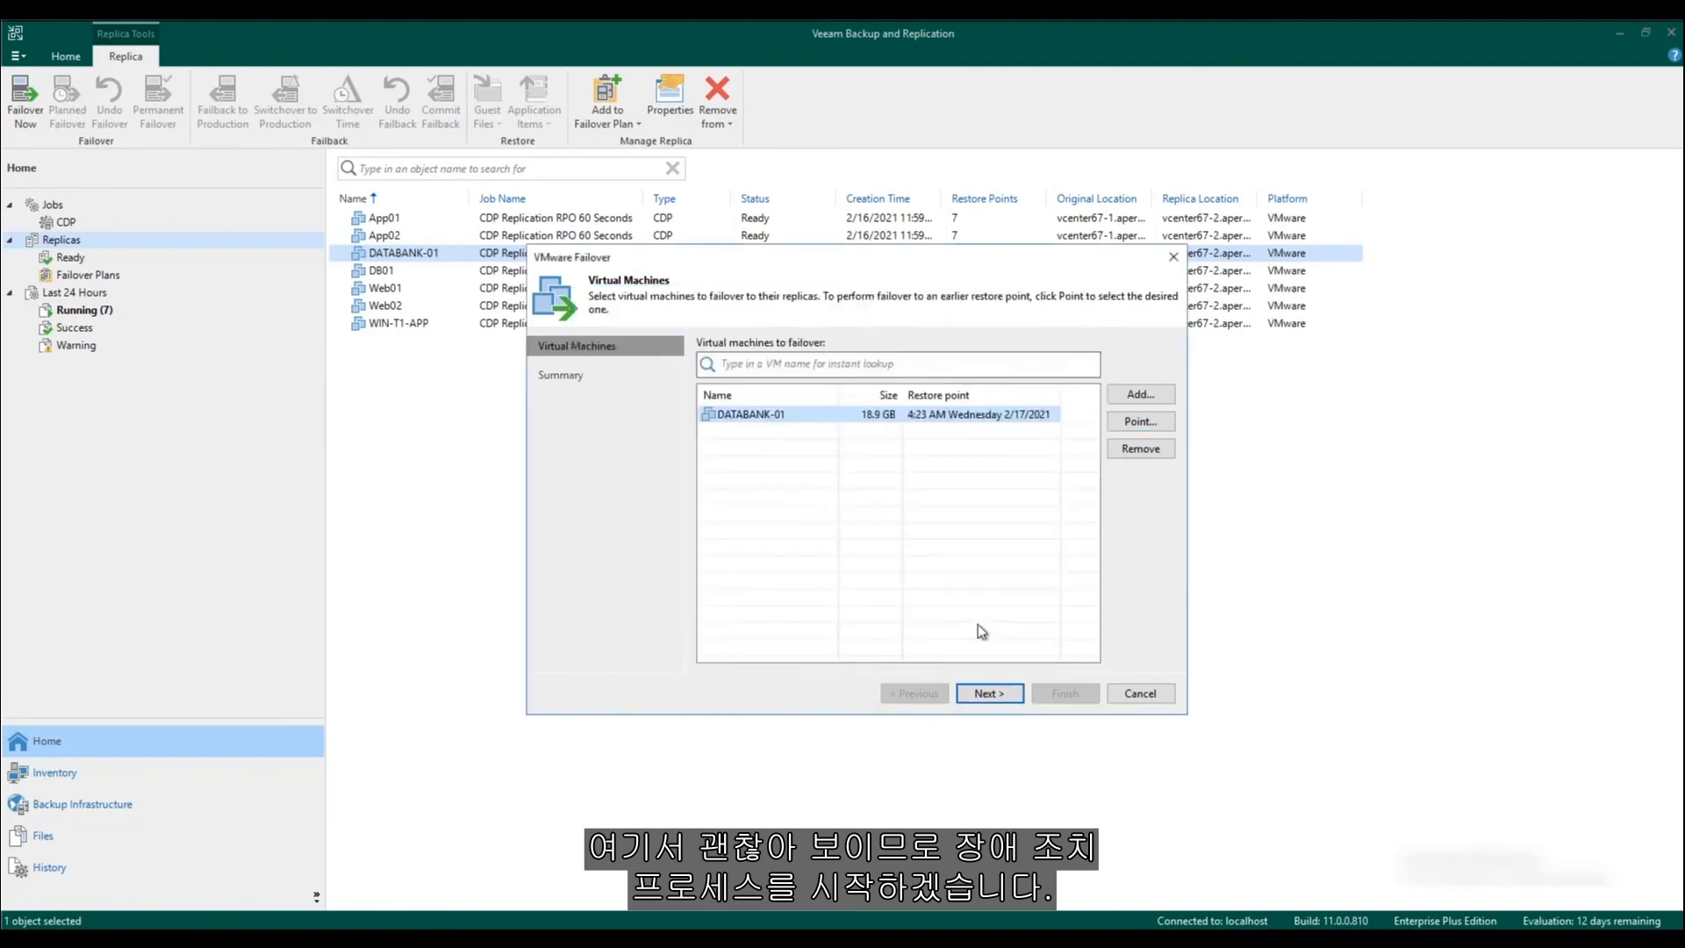
pyautogui.click(988, 694)
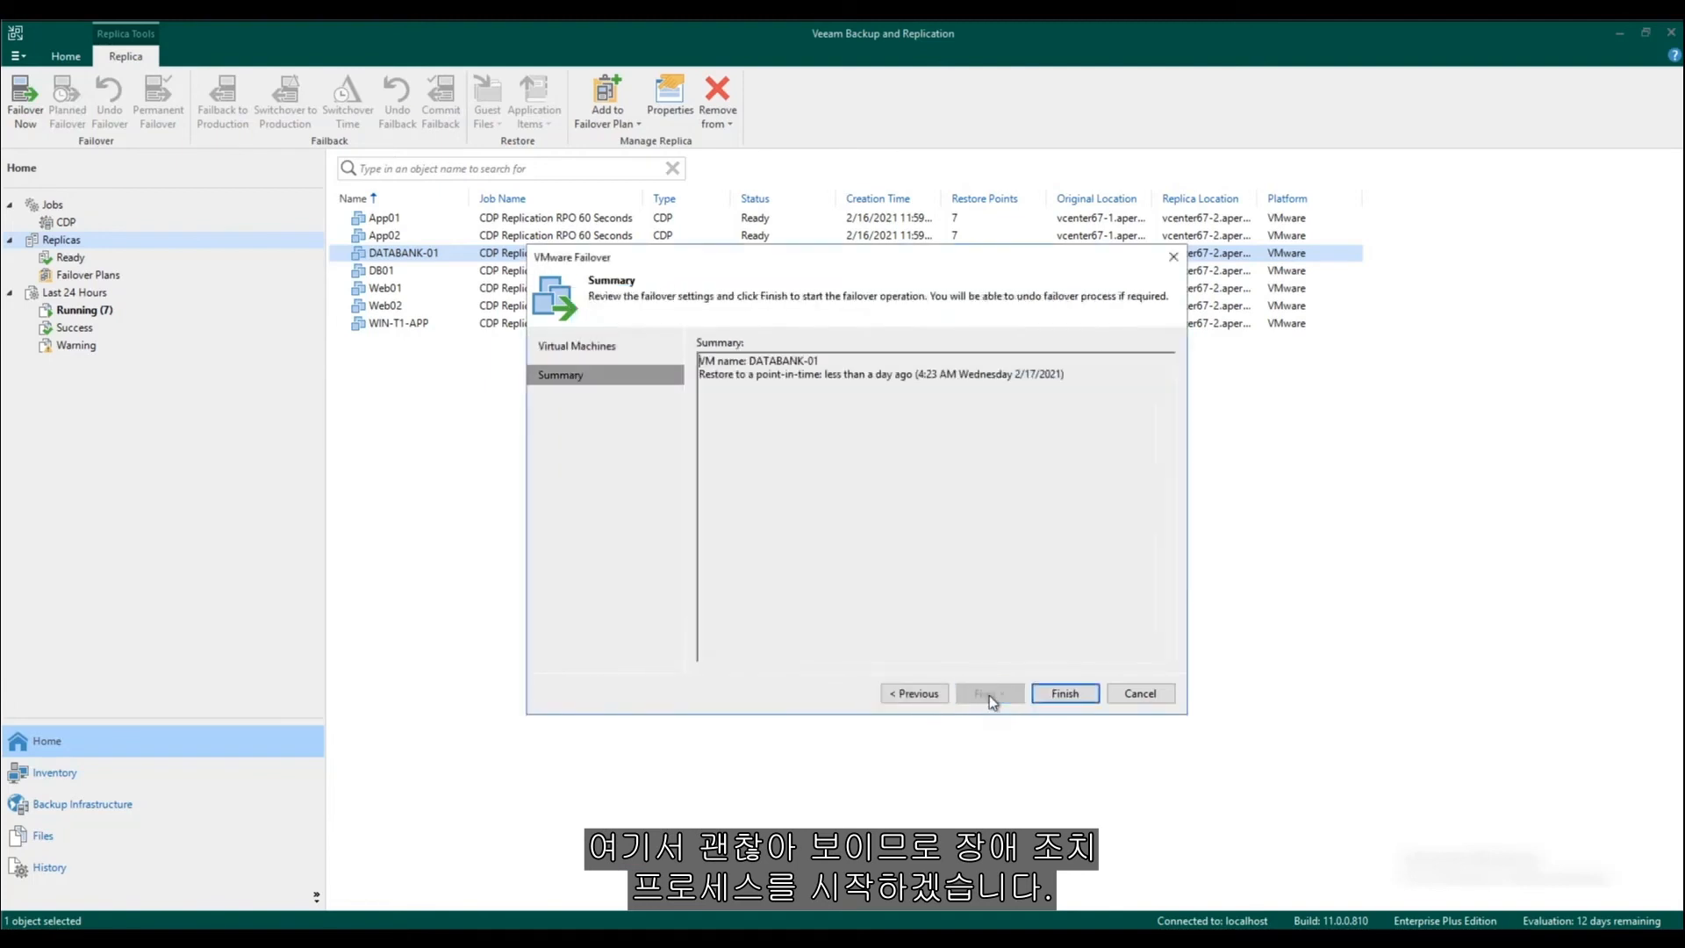
pyautogui.click(1088, 695)
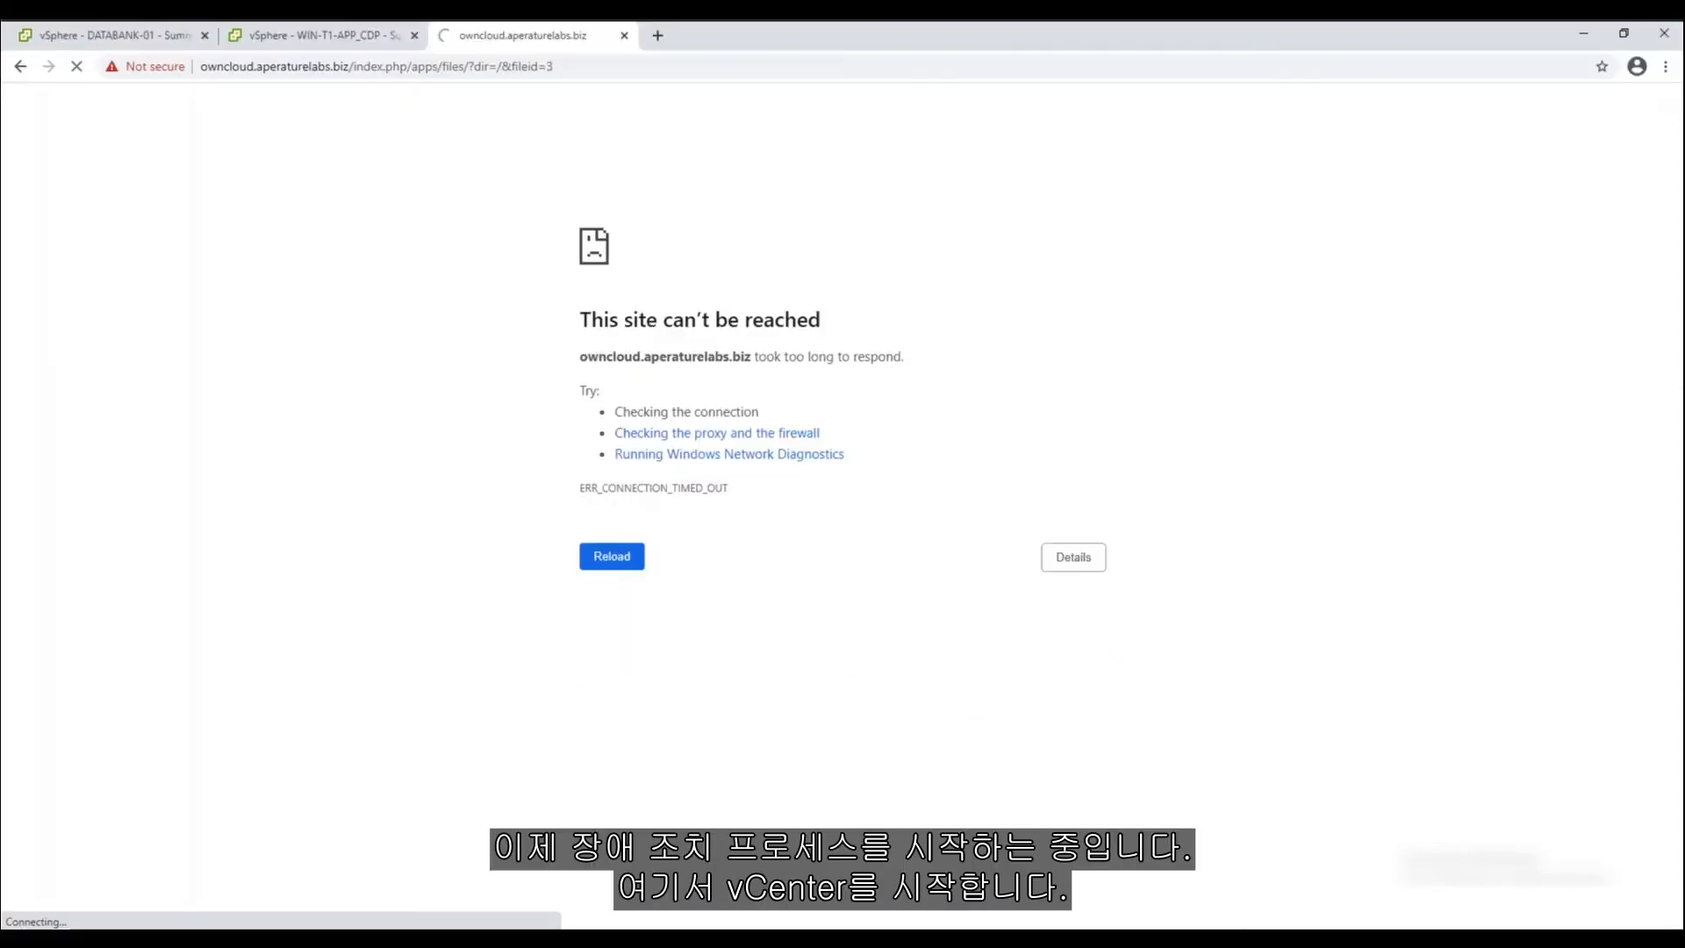
# - Switch to the target vCenter in the browser, view the DATABANK-01_CDP summary and bring up the running ping window
pyautogui.click(351, 44)
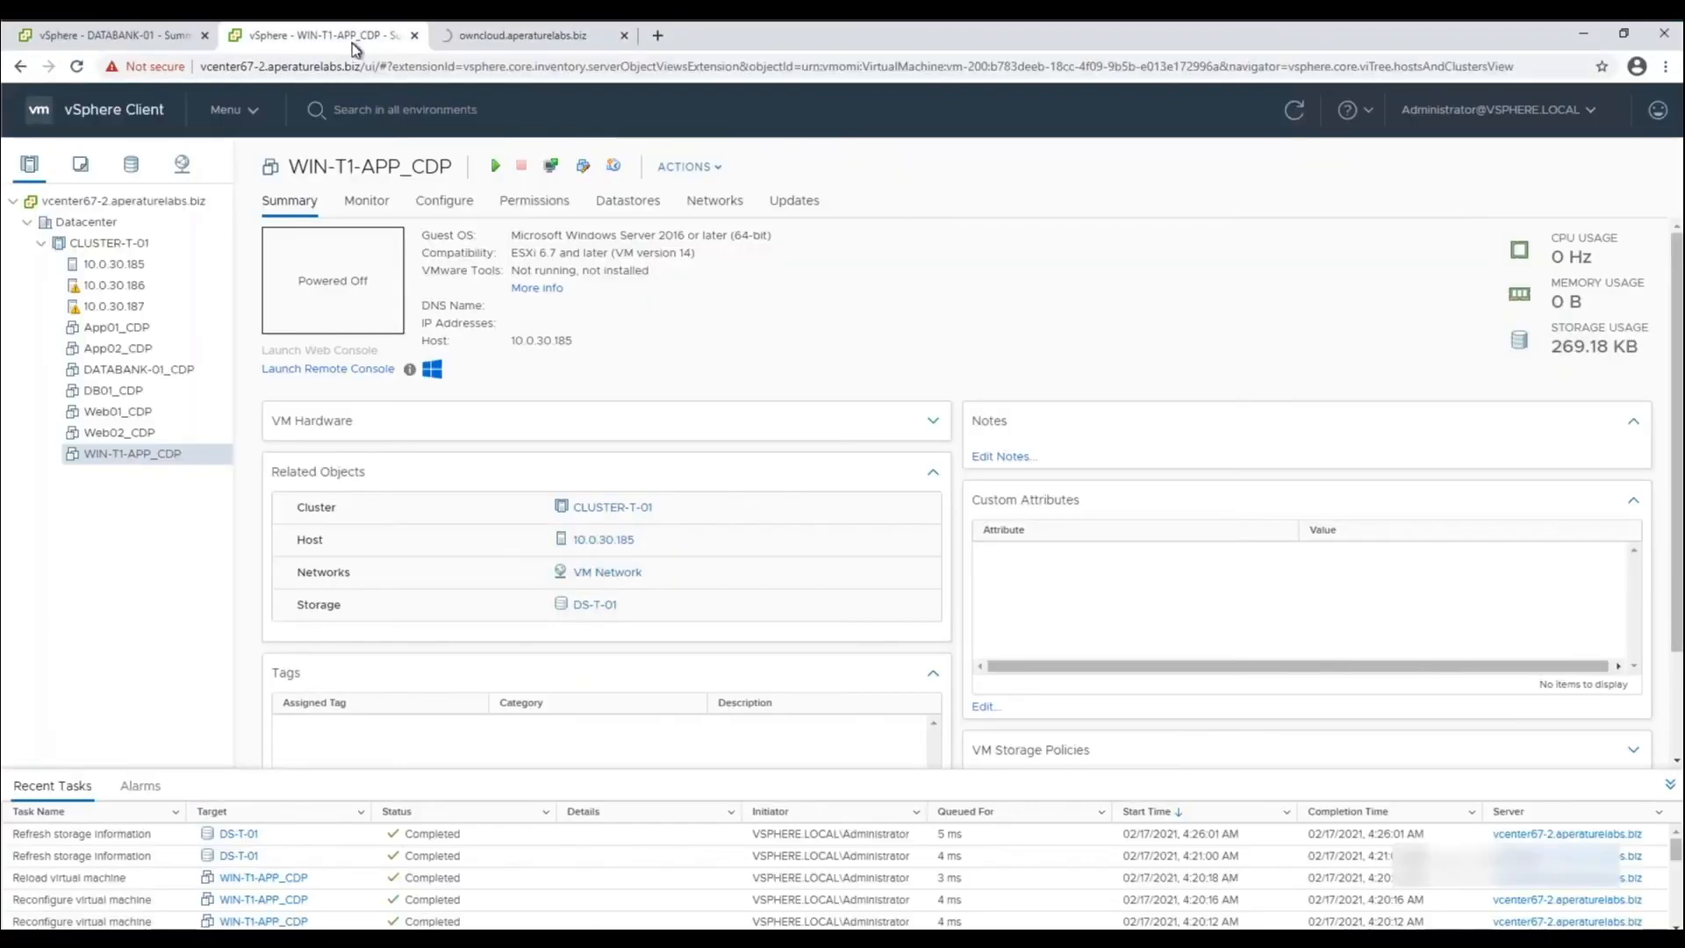
pyautogui.click(140, 372)
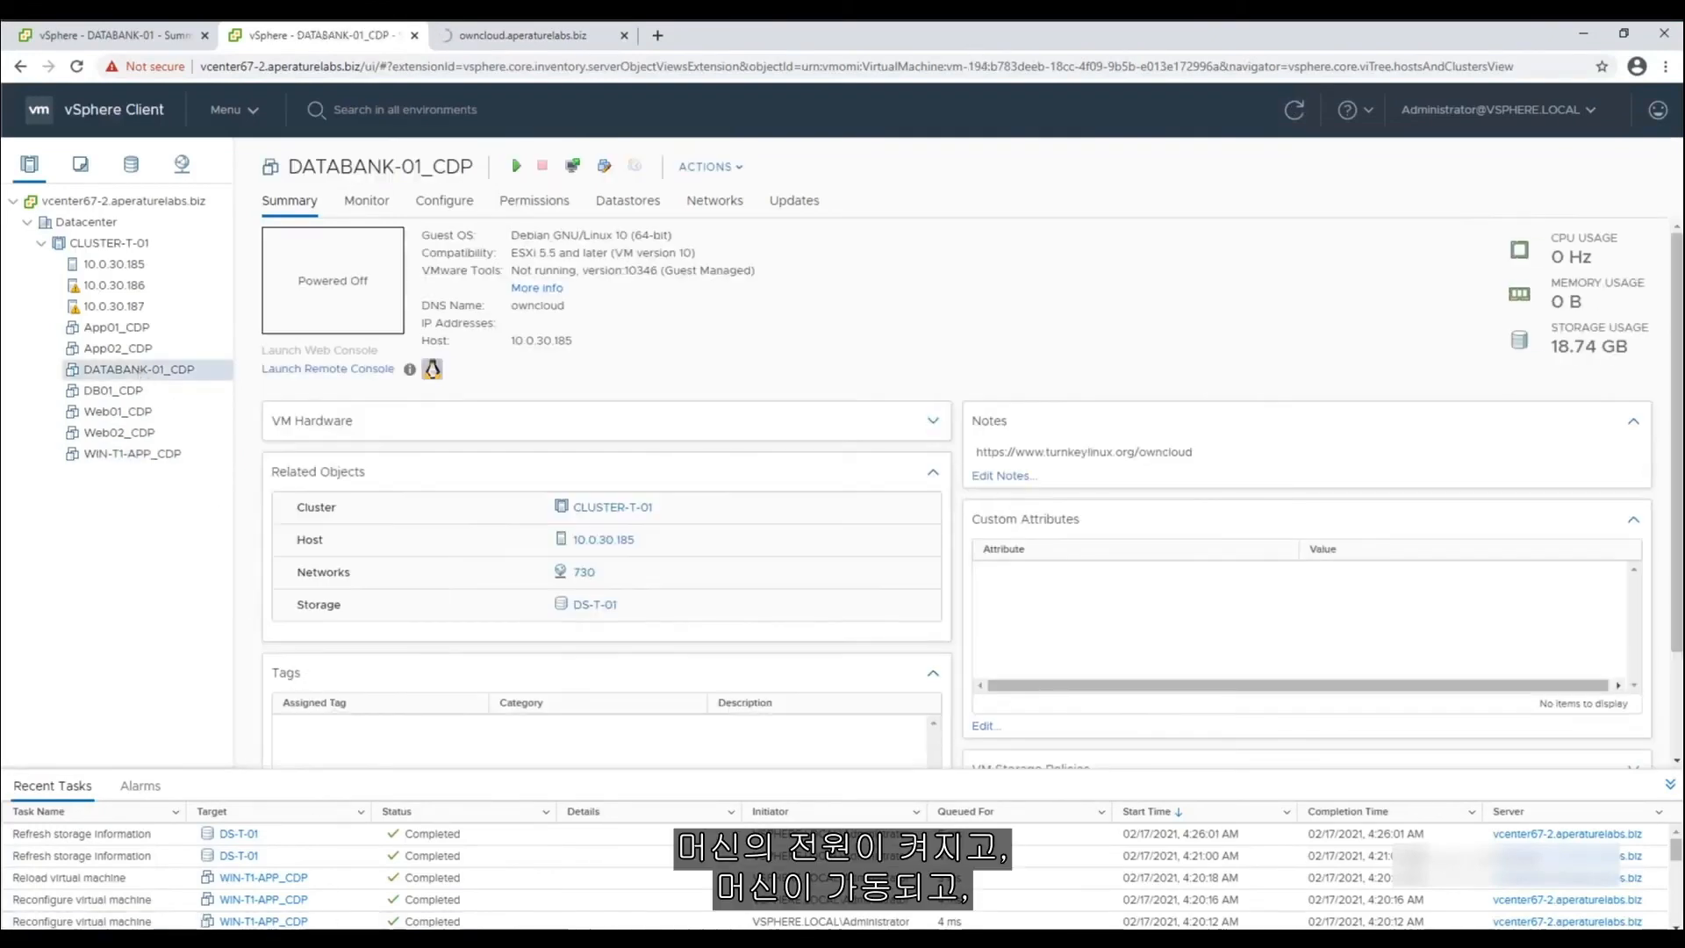
pyautogui.click(351, 938)
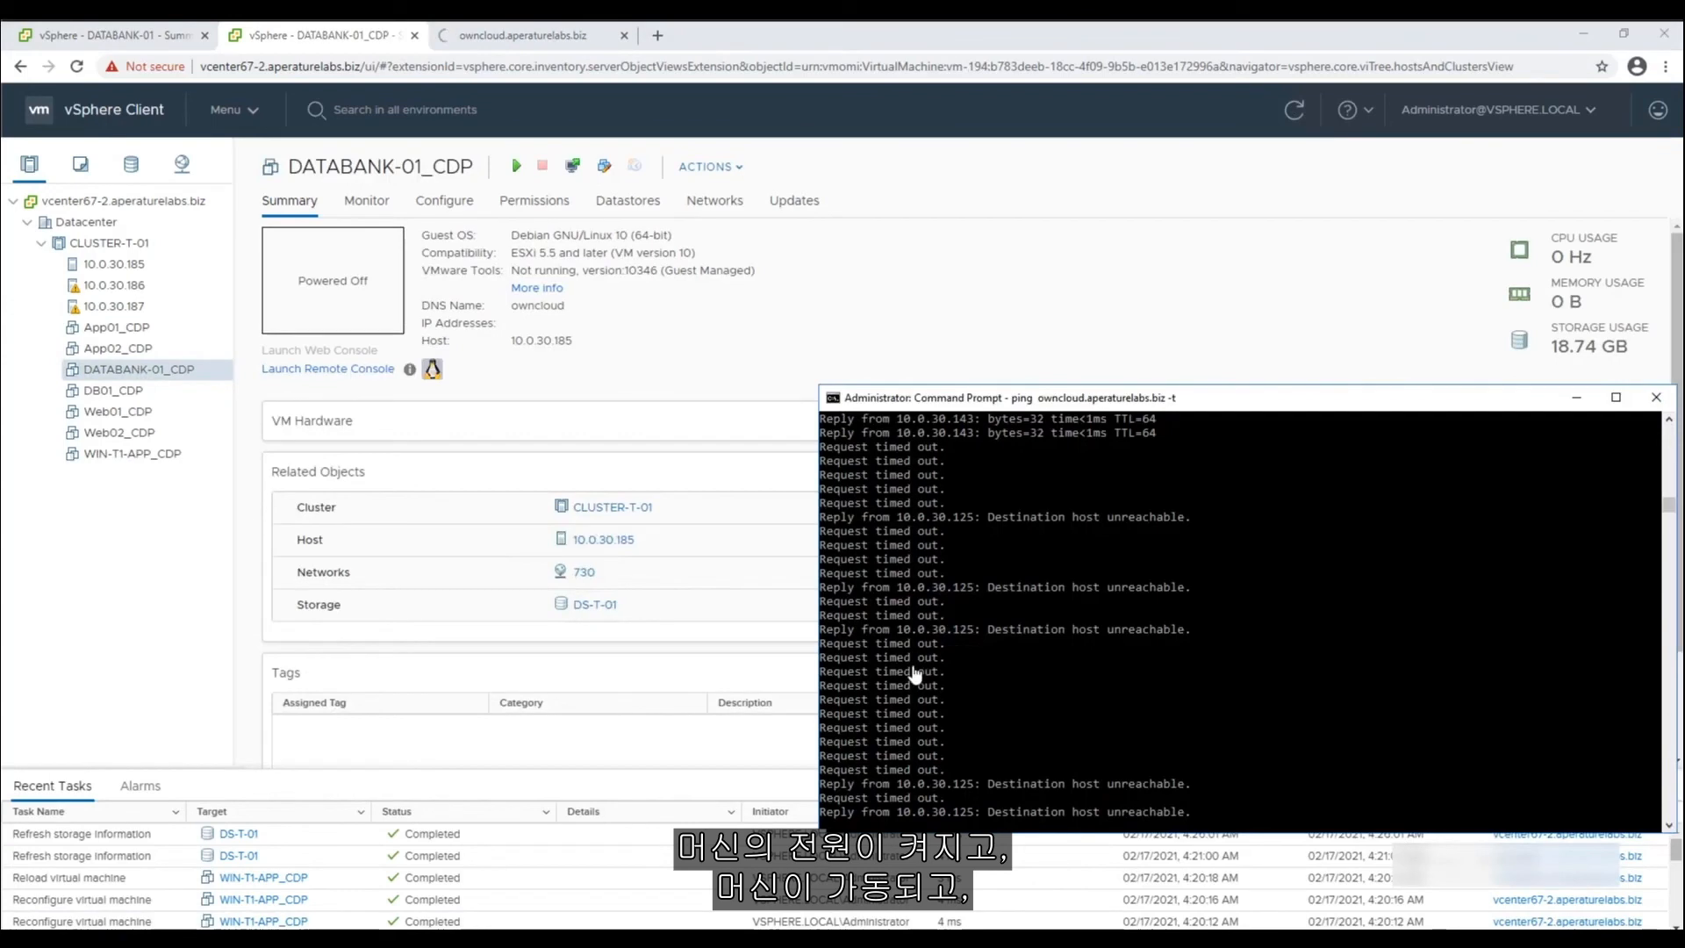
# - Open the ownCloud desktop client to check synchronization, and reload the ownCloud web page to look for the disc image
pyautogui.click(1010, 937)
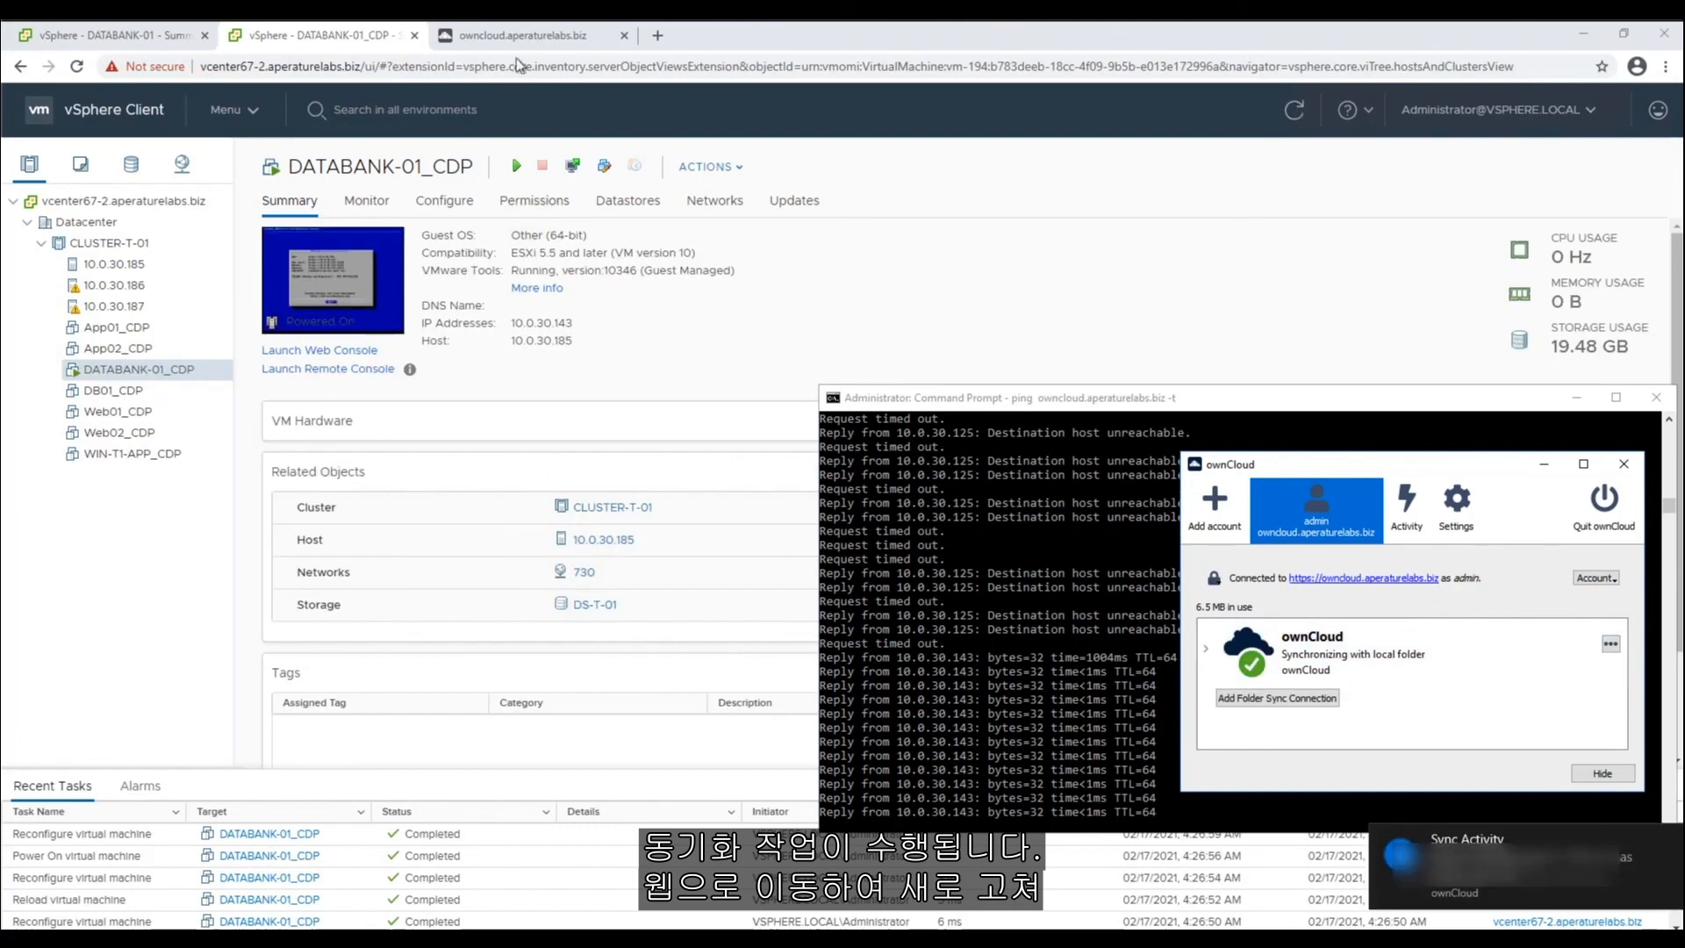
pyautogui.click(525, 37)
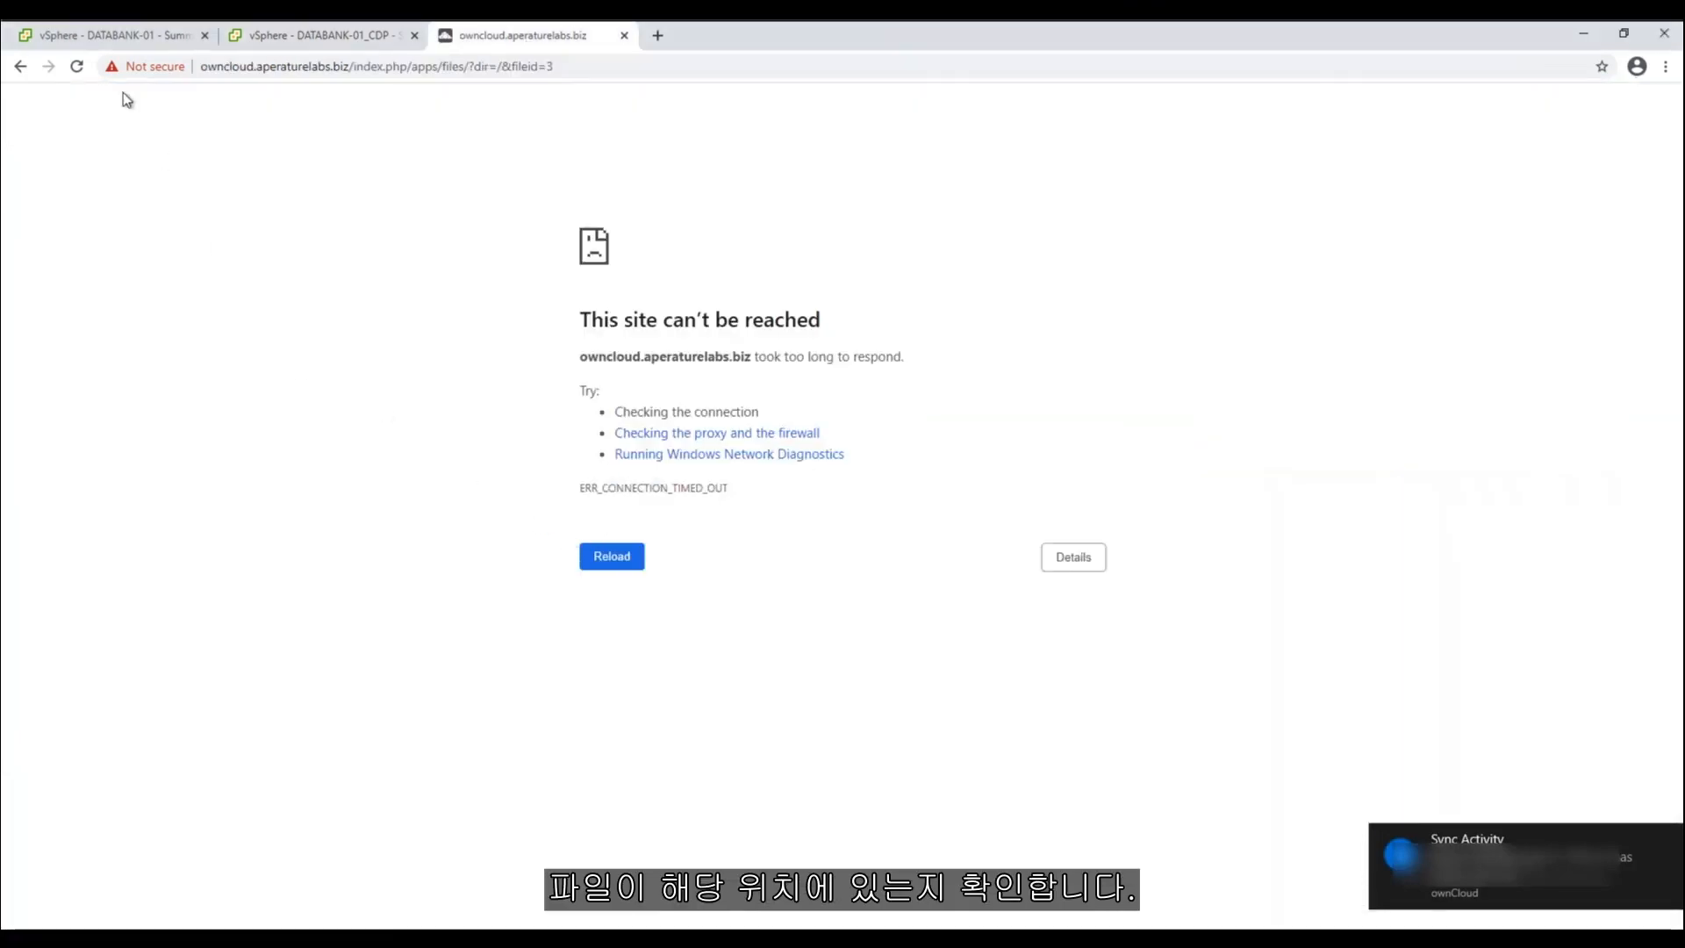
pyautogui.click(77, 67)
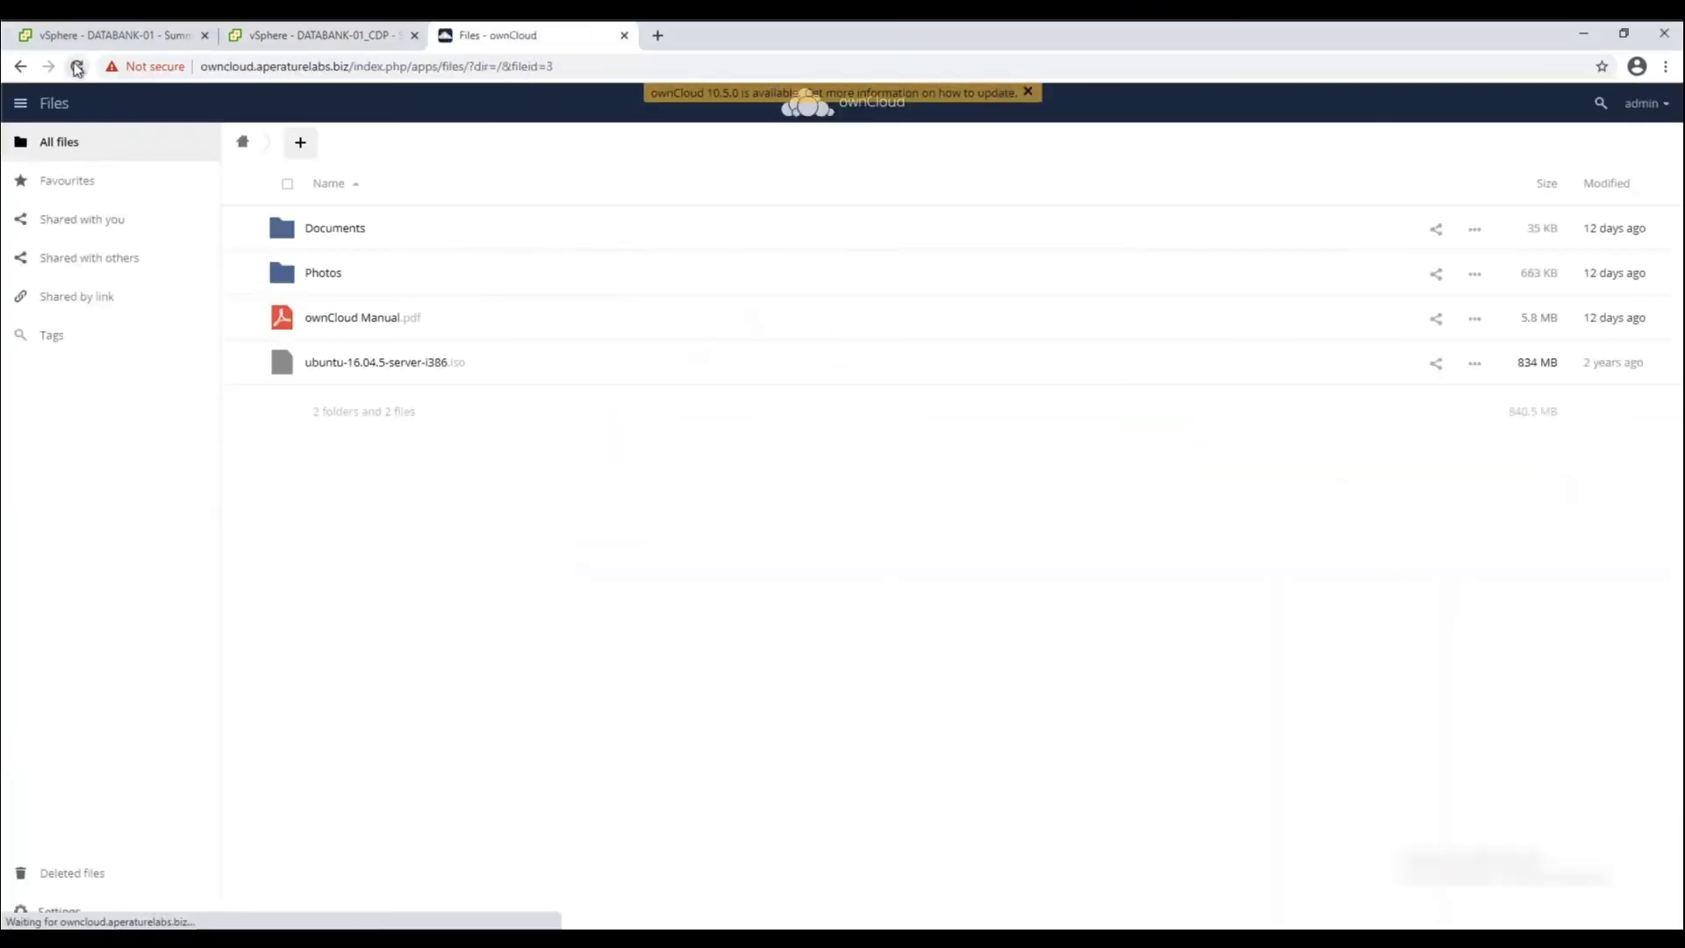